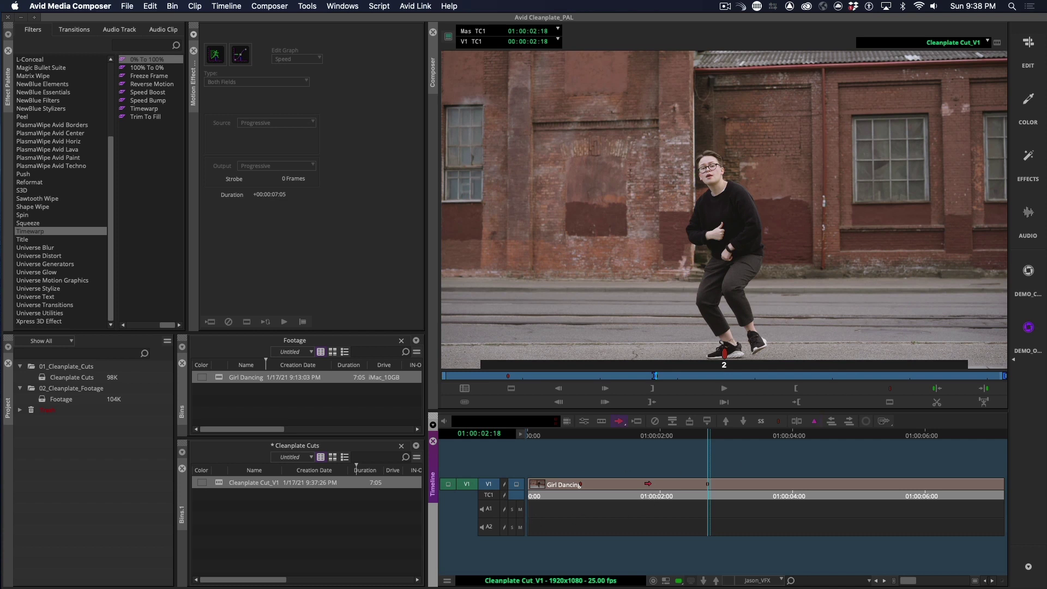
Step: Duplicate the Girl Dancing clip from V1 onto V2 and V3, directly above the original
left_click(649, 484)
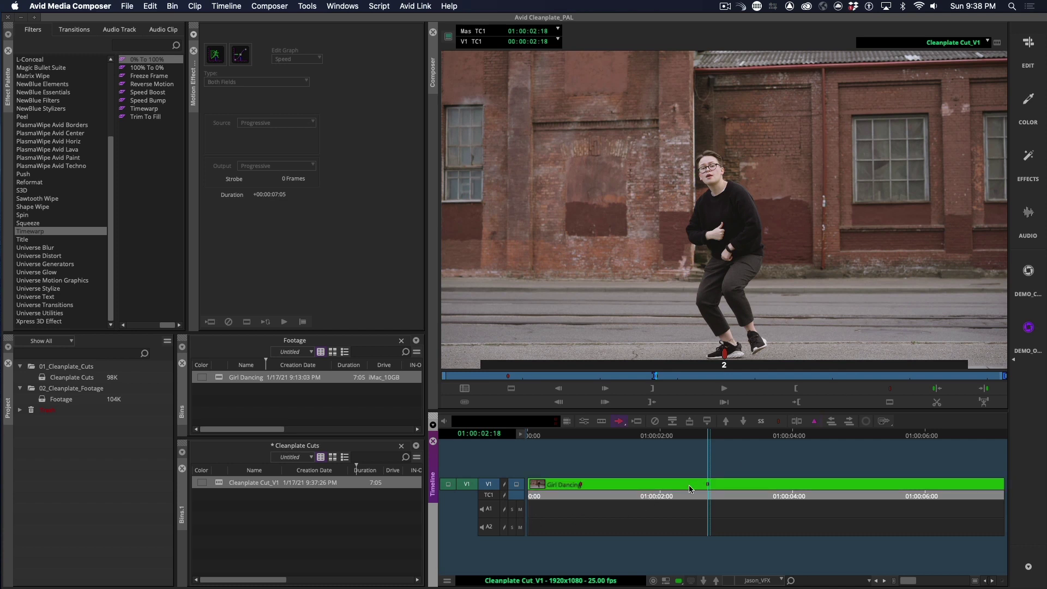
key("alt+Up")
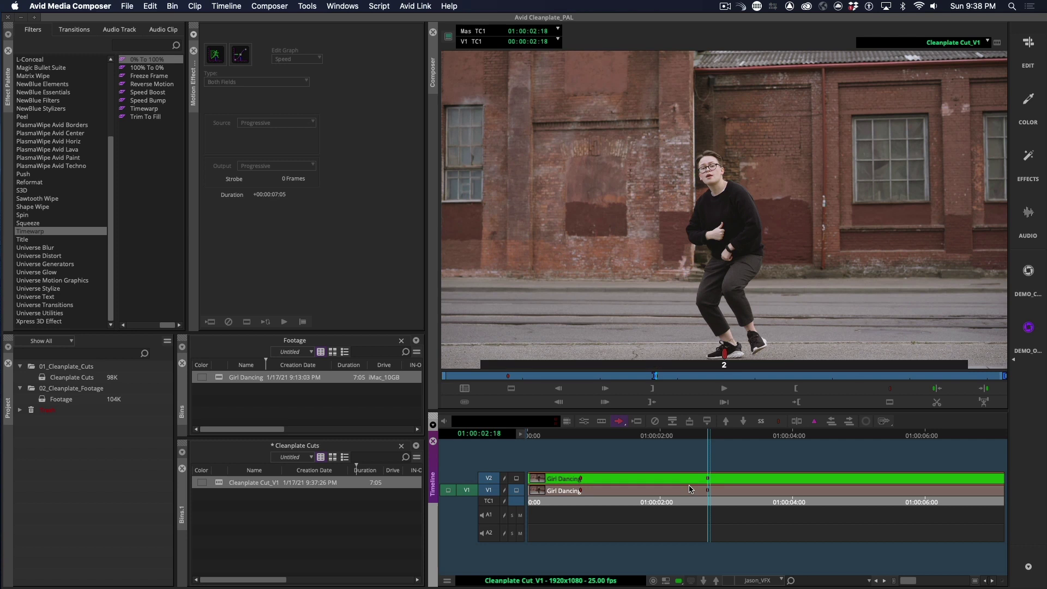
key("alt+Up")
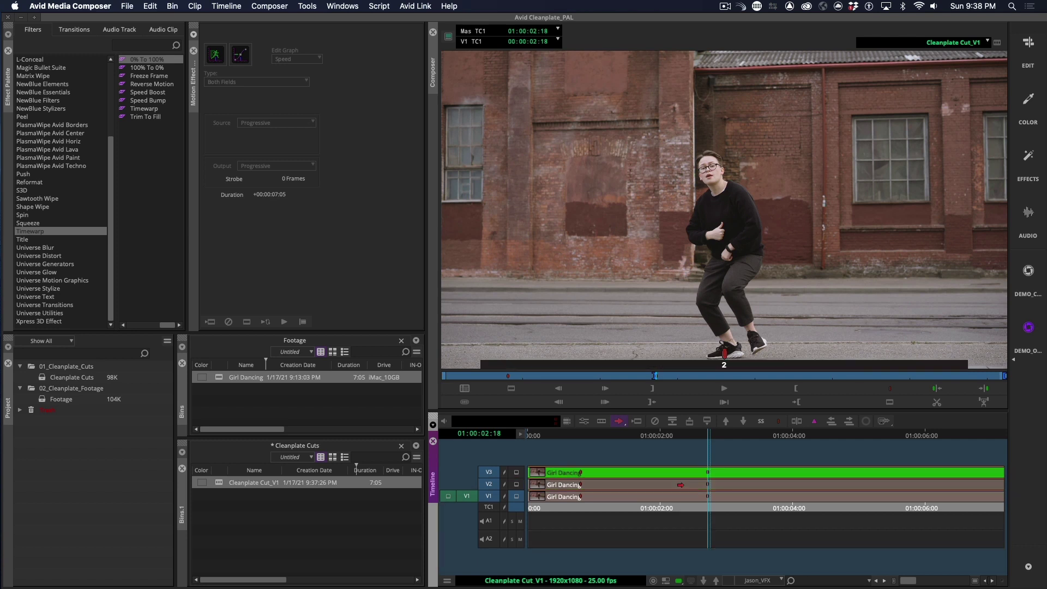
left_click(692, 510)
left_click(693, 510)
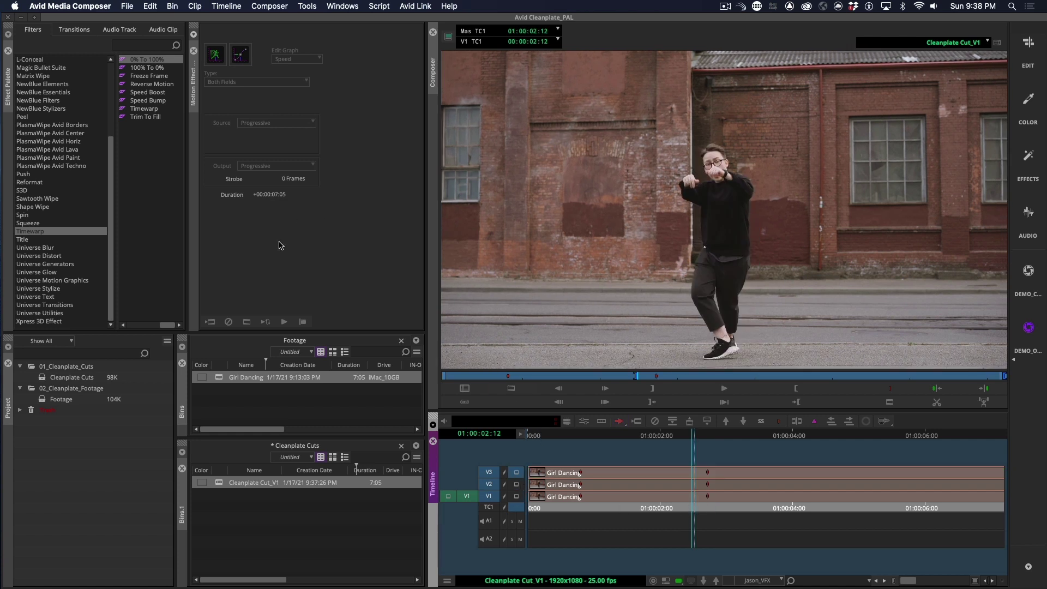
Step: Apply a Timewarp effect to the V3 clip and park the playhead on the first marker at 01:00:00:20
left_click_drag(139, 109, 723, 474)
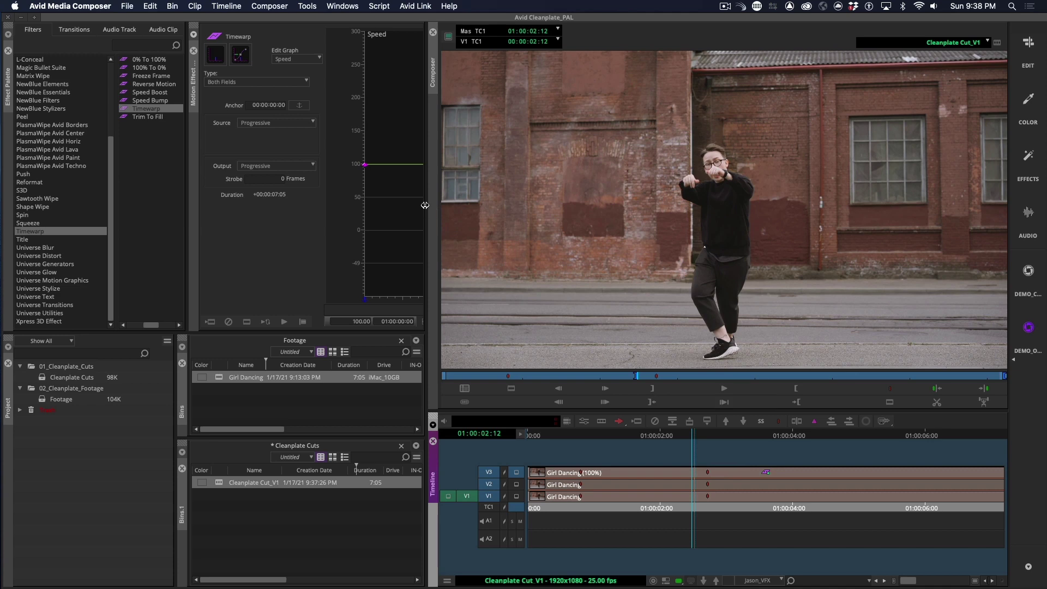
left_click_drag(425, 208, 562, 207)
key("Home")
left_click_drag(768, 479, 700, 489)
Step: Anchor the V3 Timewarp at 01:00:00:20 and freeze the clip with speed keyframes of 0 there and at its start
left_click(481, 321)
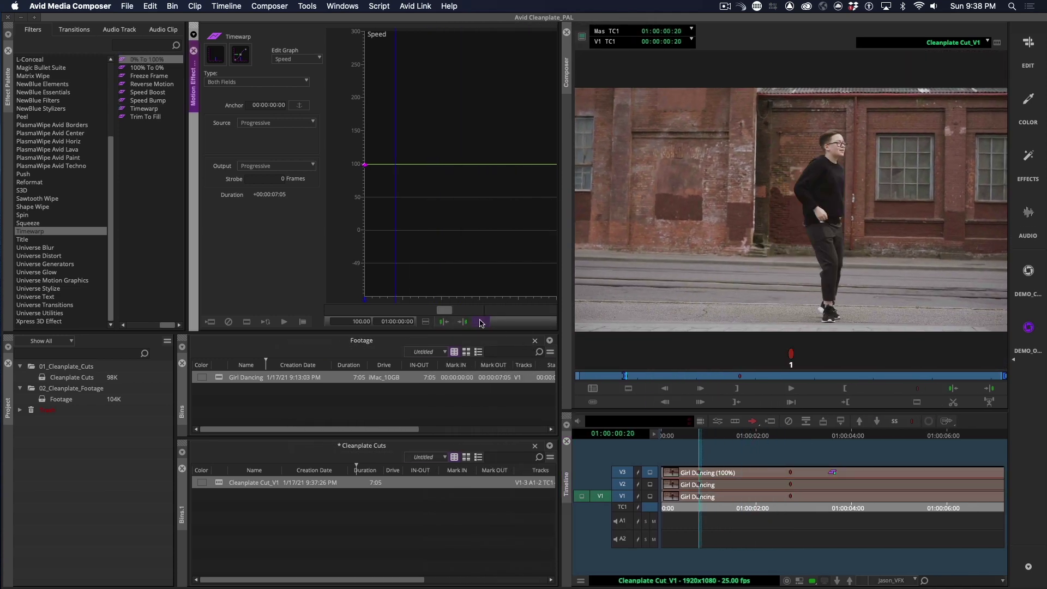
left_click(299, 105)
left_click(355, 321)
type("0")
key("Return")
left_click(445, 323)
left_click(350, 321)
type("0")
key("Return")
left_click(767, 468)
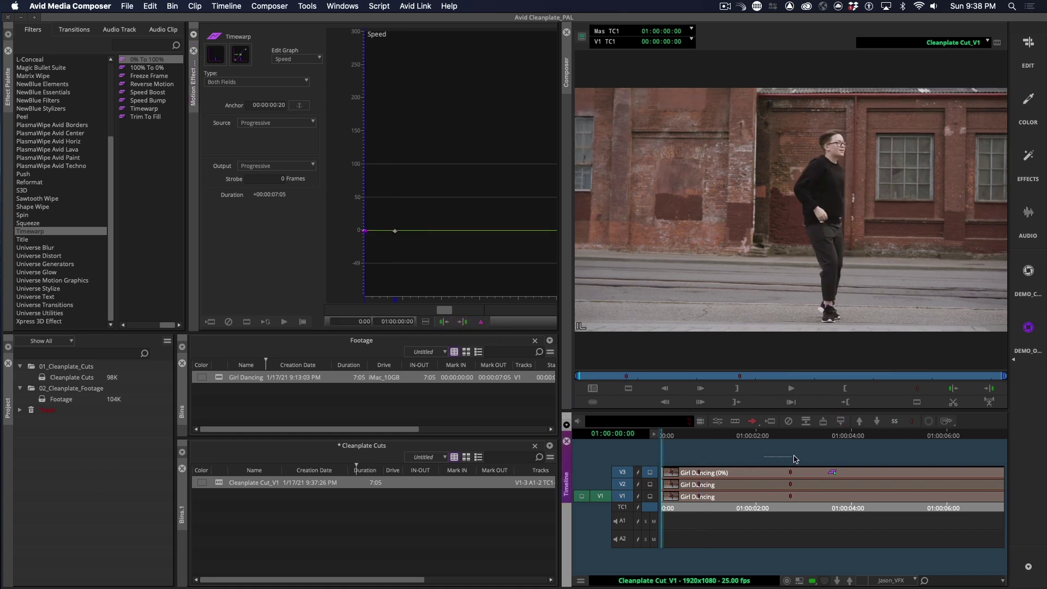
Step: Anchor the V2 clip's Timewarp at the second marker, 01:00:02:18, and set speed to 0 there and at the clip's start
left_click(791, 472)
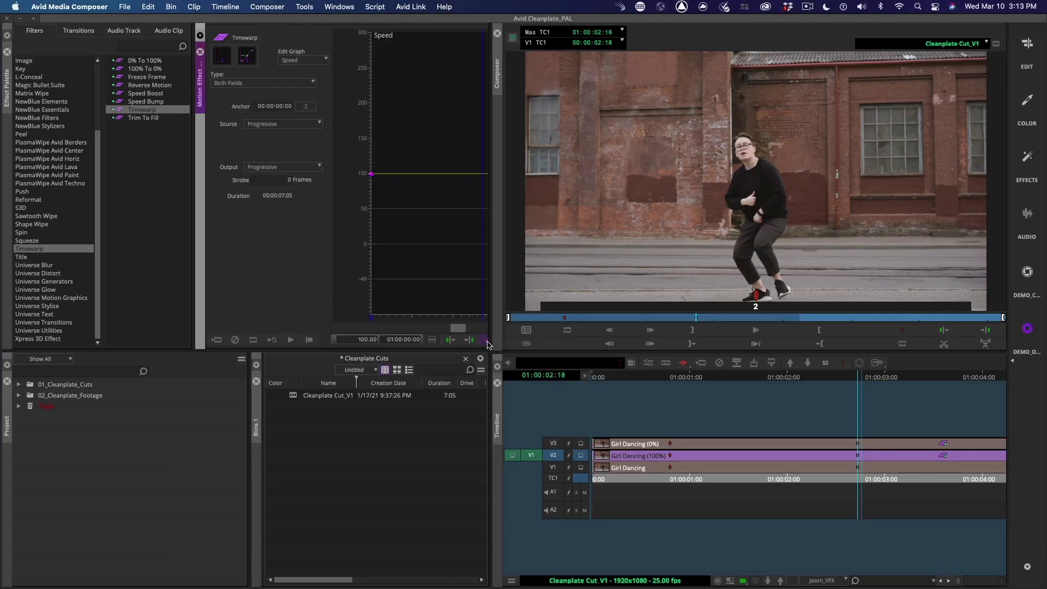
left_click_drag(490, 330, 563, 329)
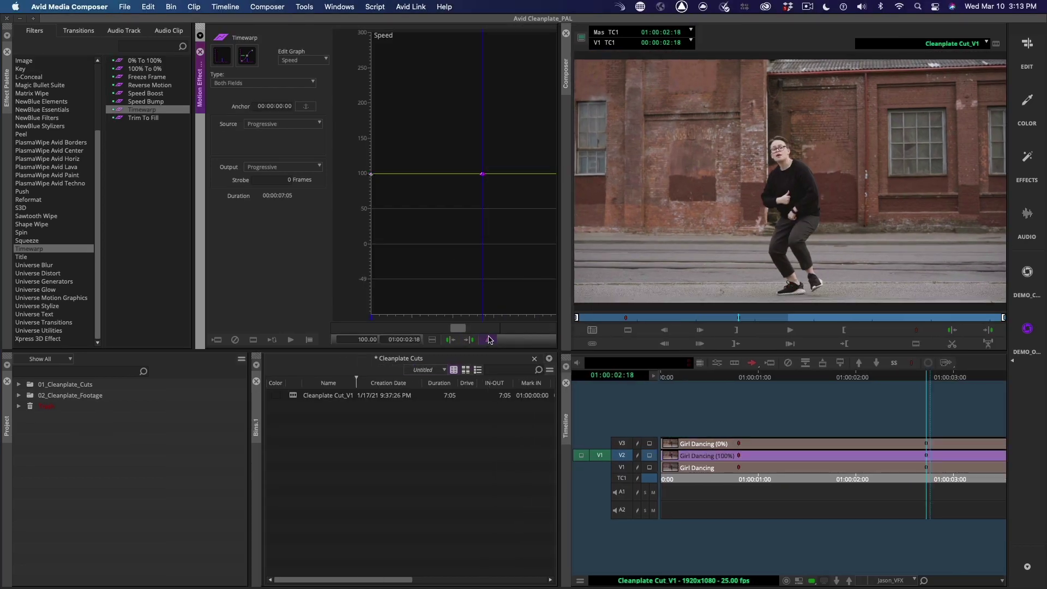
left_click(307, 108)
left_click(355, 339)
type("0")
key("Return")
left_click(453, 339)
left_click(359, 338)
type("0")
key("Return")
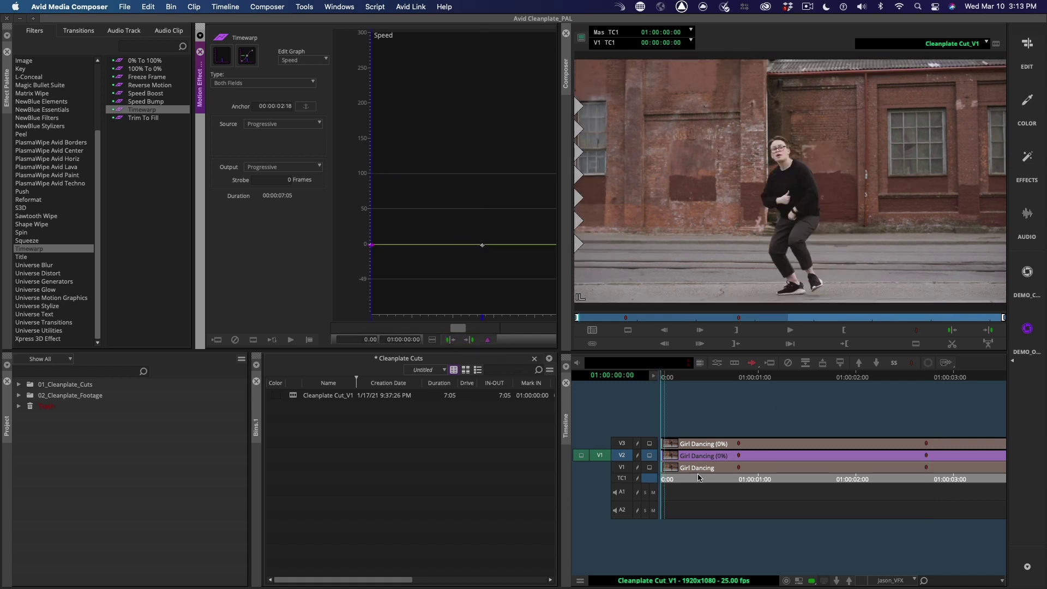
Step: Monitor track V3 to check its frozen frame near the start, and close the Motion Effect Editor
left_click(693, 479)
left_click(649, 444)
left_click(690, 479)
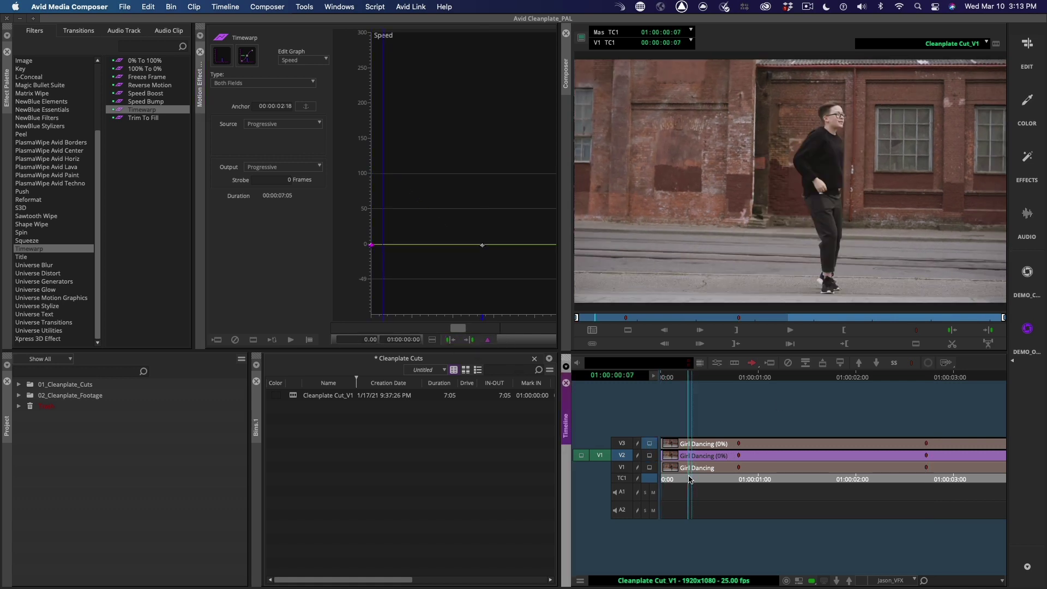
left_click(201, 52)
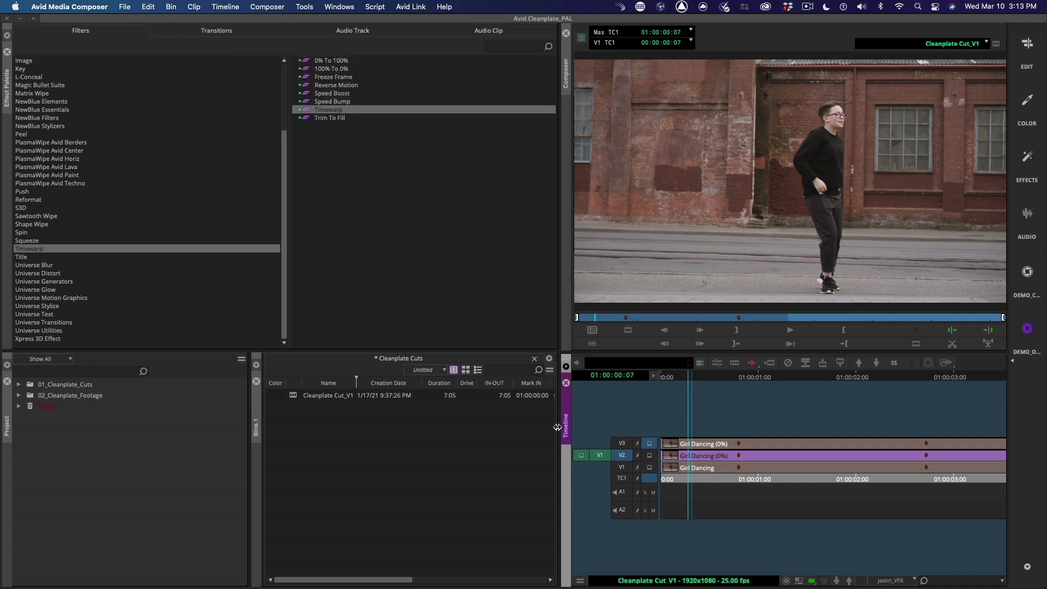
left_click_drag(557, 427, 406, 426)
Step: Apply the 3D Warp effect from the Blend category to the V3 clip
scroll(51, 84, "up", 4)
left_click(38, 77)
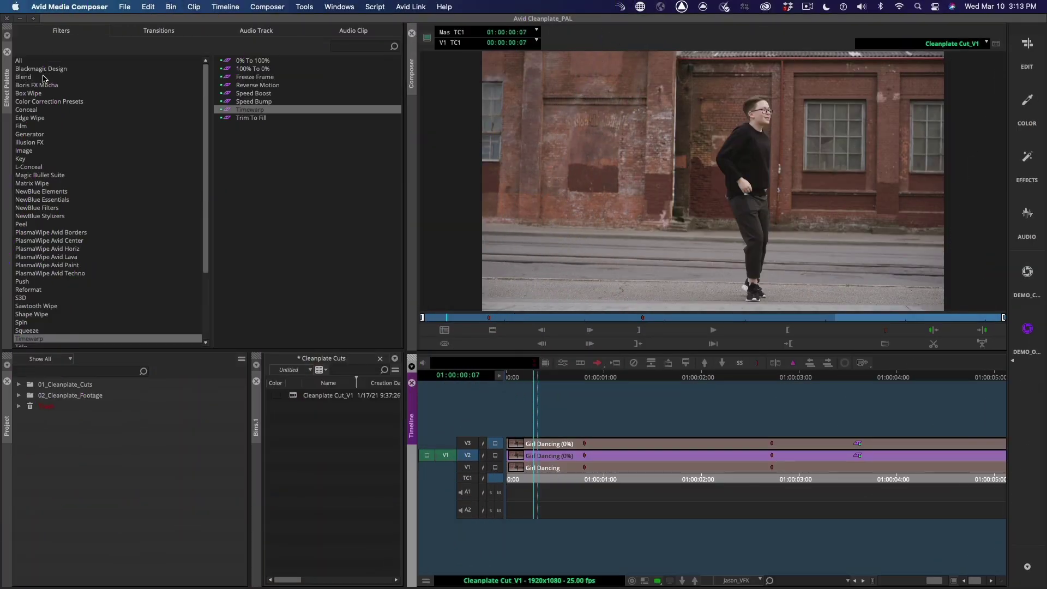
left_click(43, 76)
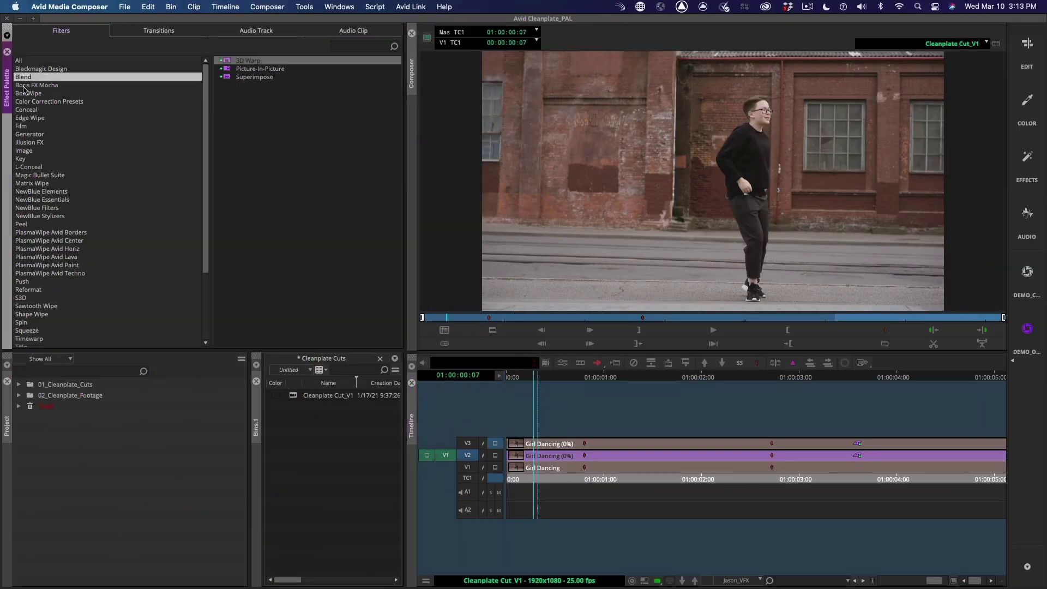
left_click(228, 62)
left_click_drag(227, 61, 688, 456)
left_click(762, 484)
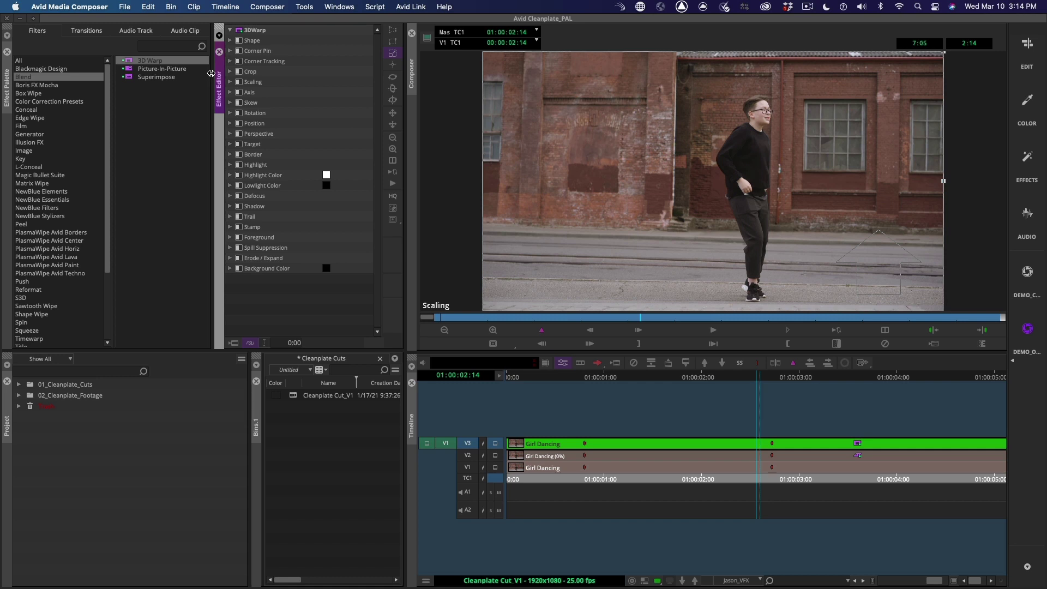
Step: Set the Foreground opacity of the V3 clip's 3D Warp to 50 at 01:00:02:19
left_click_drag(211, 74, 134, 73)
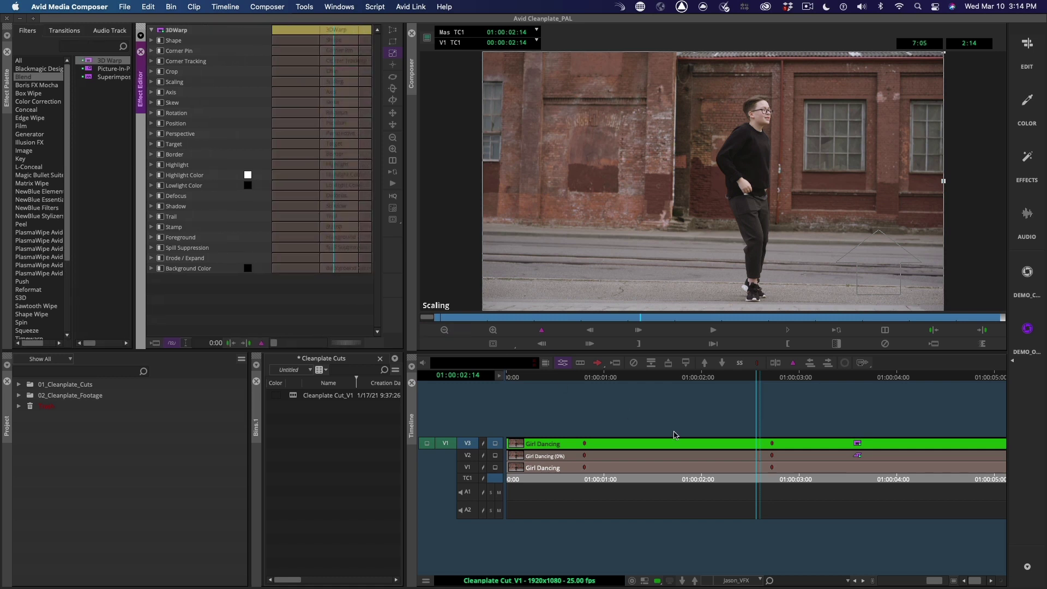
mouse_move(671, 317)
left_mouse_down()
mouse_move(679, 318)
mouse_move(655, 321)
left_mouse_up()
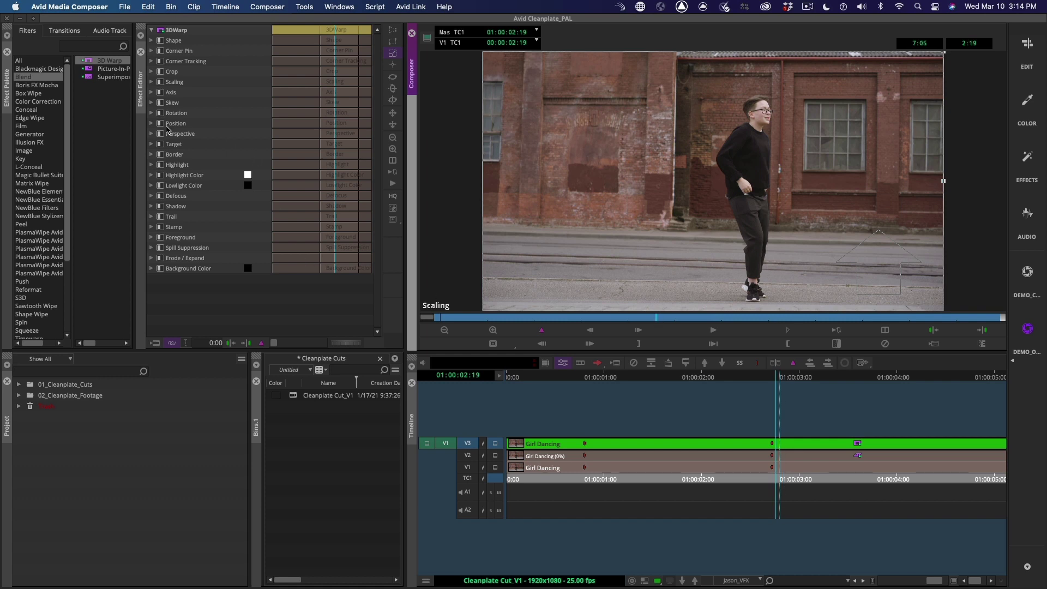
left_click(151, 237)
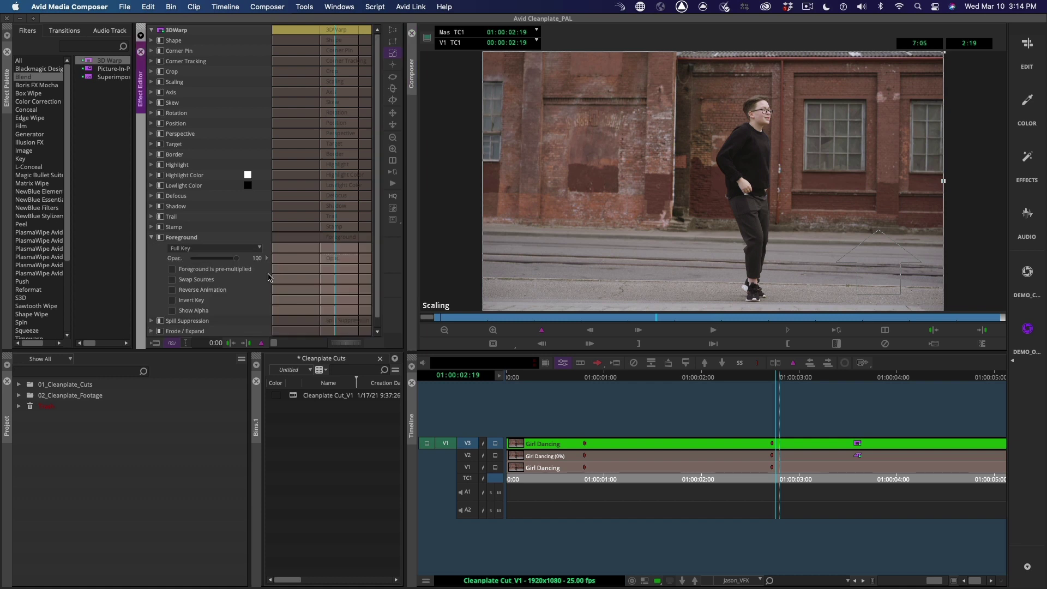
left_click(238, 260)
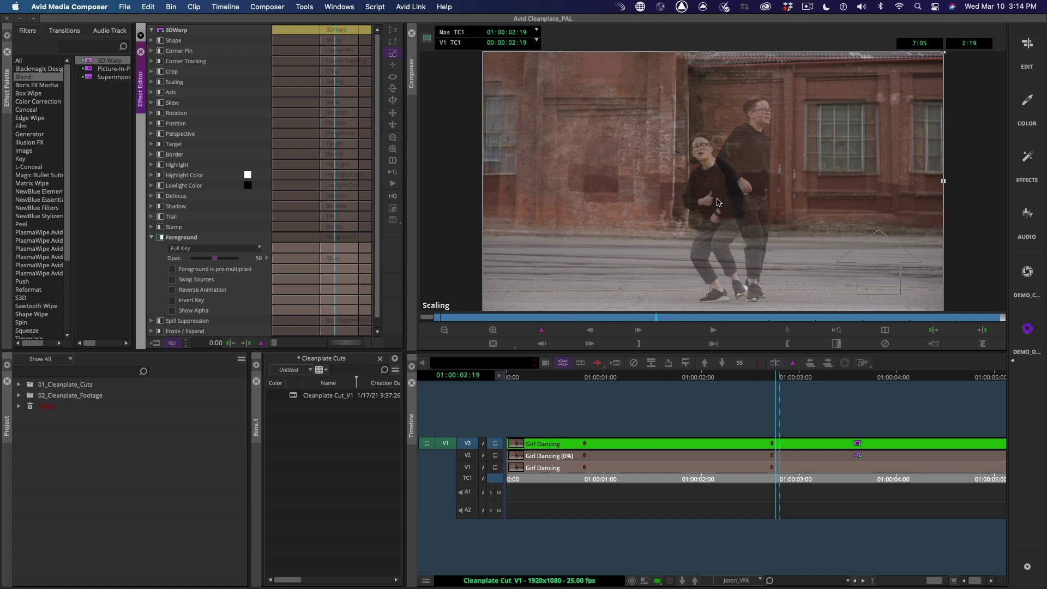
Step: Shift the semi-transparent V3 plate to align with the building beneath, and move its axis point to the wall corner behind the dancer
left_click_drag(717, 202, 732, 207)
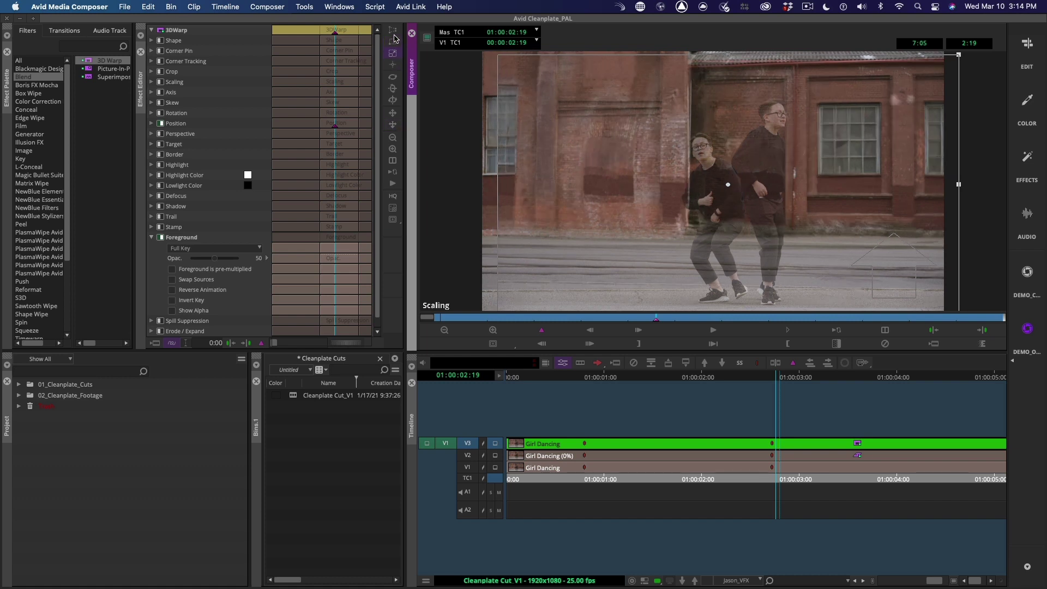
left_click(393, 64)
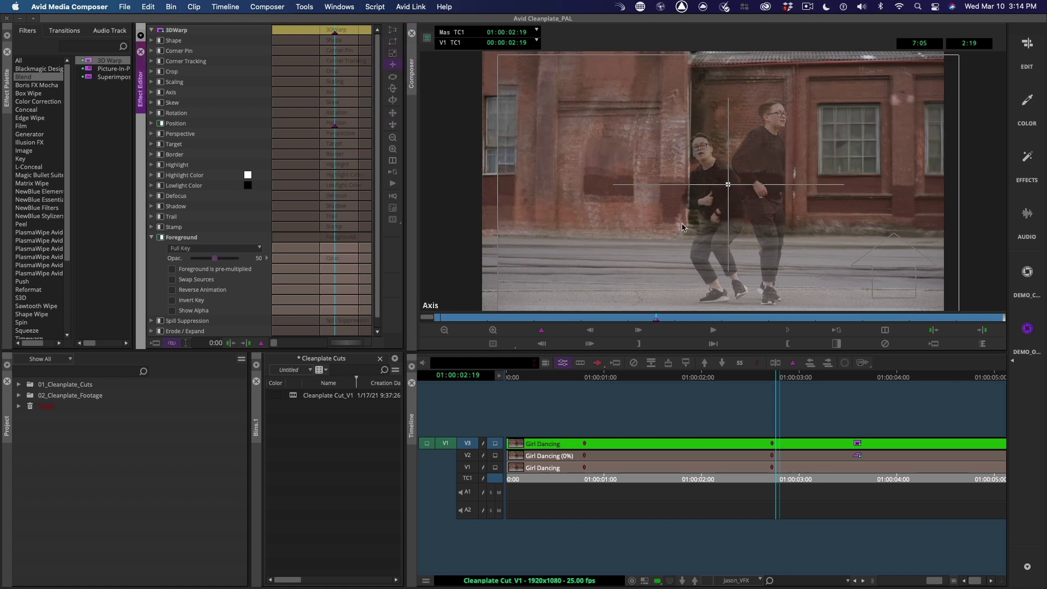
left_click_drag(728, 188, 689, 229)
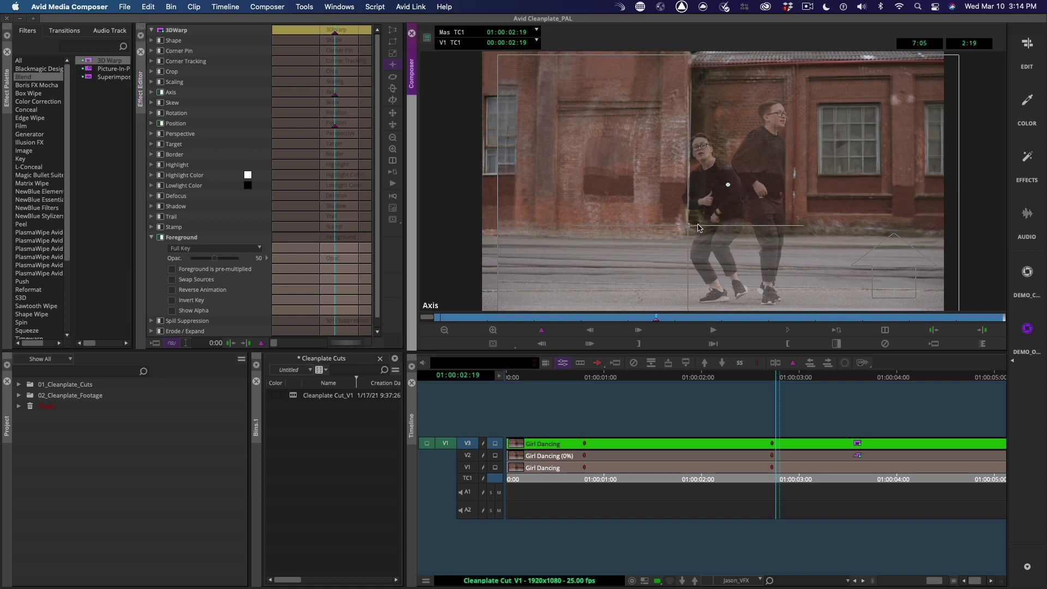
Step: Rotate the V3 plate slightly on Z around the wall corner so its bricks line up with the plate beneath
left_click(708, 222, "super")
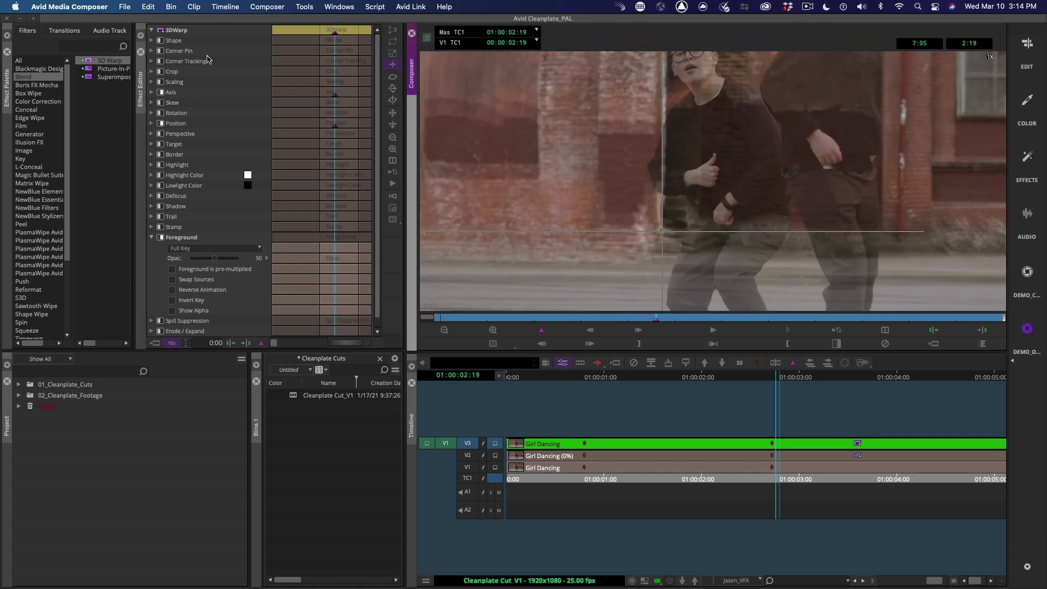
left_click_drag(743, 253, 741, 266)
left_click(394, 77)
left_click_drag(856, 88, 855, 83)
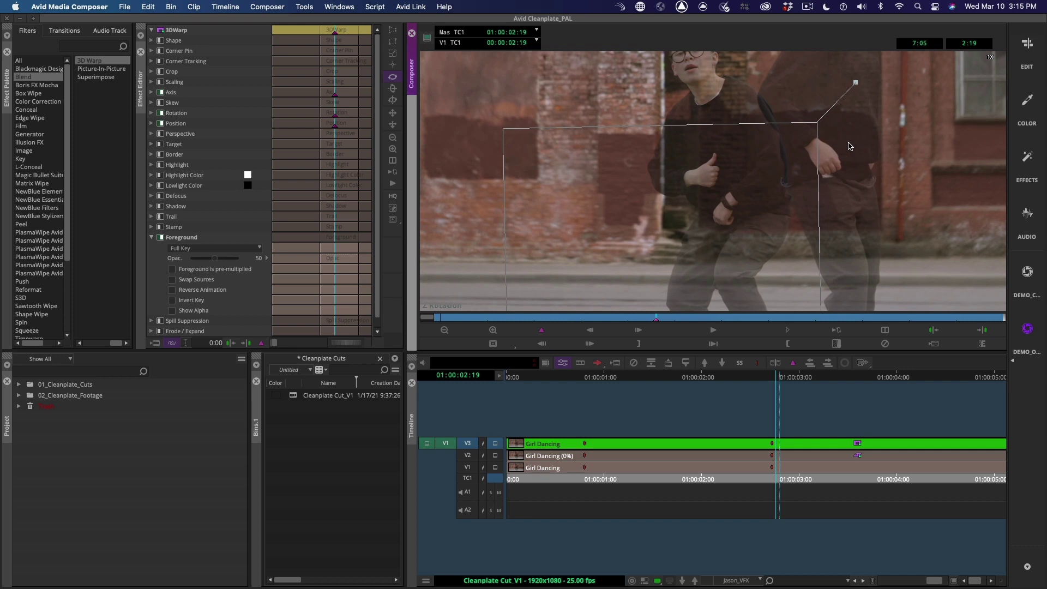
key("super+k")
Step: Raise the V3 plate's 3D Warp opacity to 67 and fine-tune its Z rotation
mouse_move(758, 480)
left_mouse_down()
mouse_move(697, 479)
mouse_move(755, 479)
left_mouse_up()
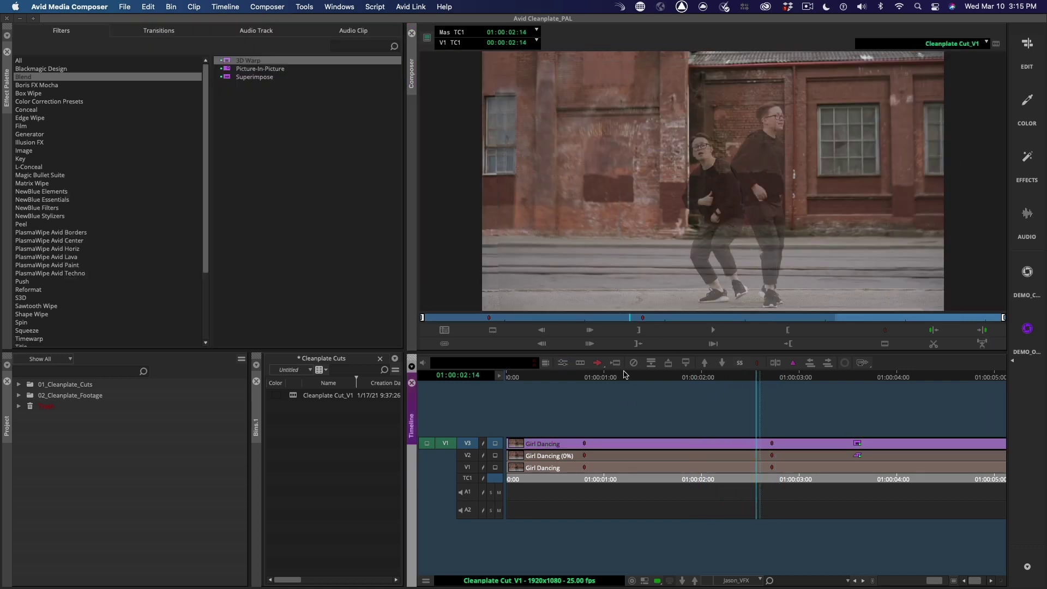
left_click(560, 364)
mouse_move(273, 263)
left_mouse_down()
mouse_move(362, 263)
mouse_move(282, 261)
left_mouse_up()
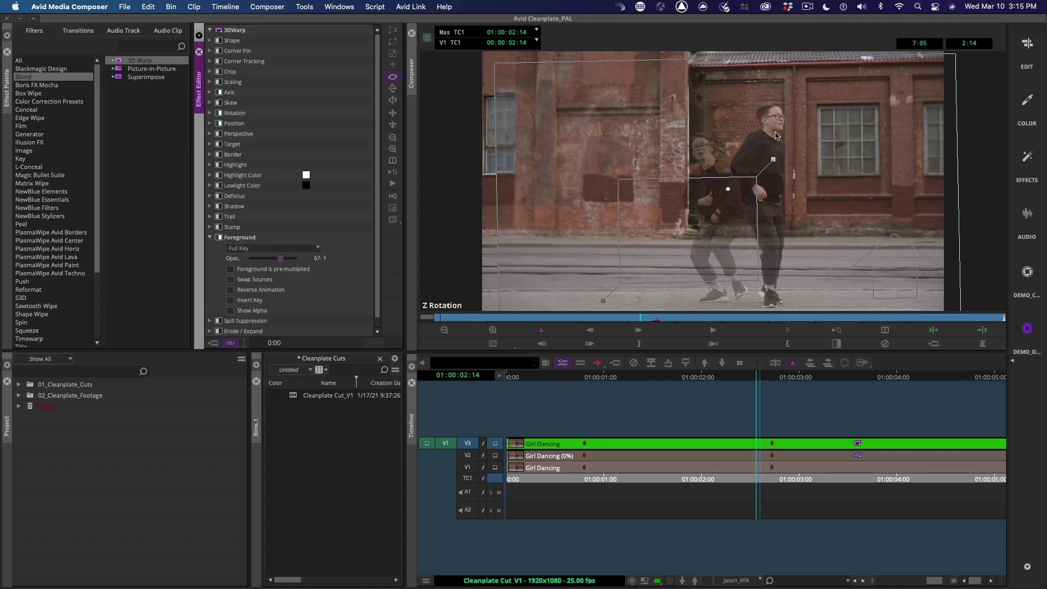
left_click(773, 161)
left_click_drag(773, 161, 781, 175)
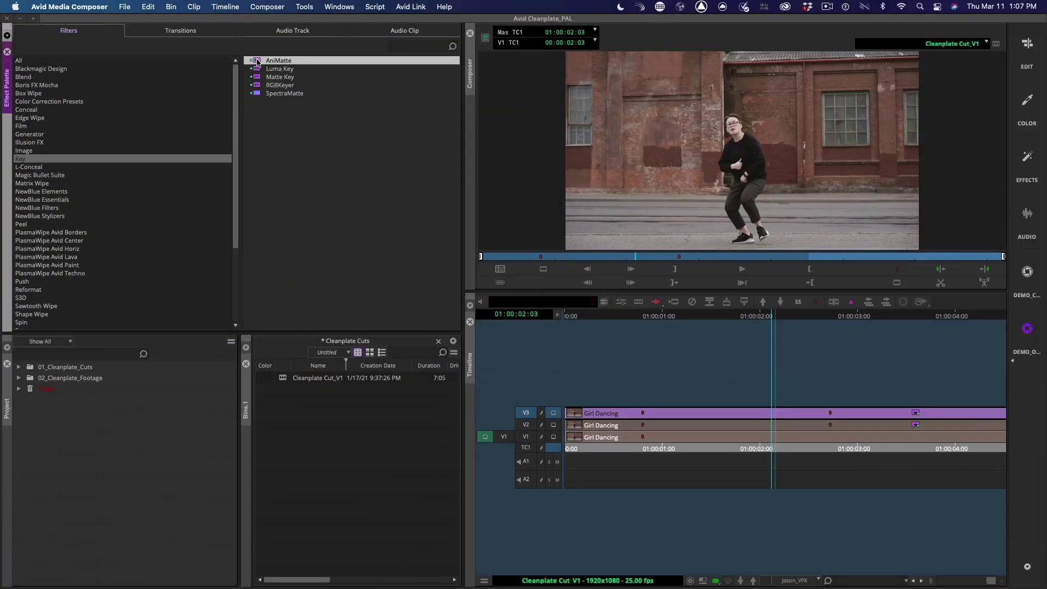
Step: Apply the AniMatte effect to the V3 clip and draw a closed mask around the crouching dancer
left_click_drag(258, 60, 775, 411)
left_click(621, 301)
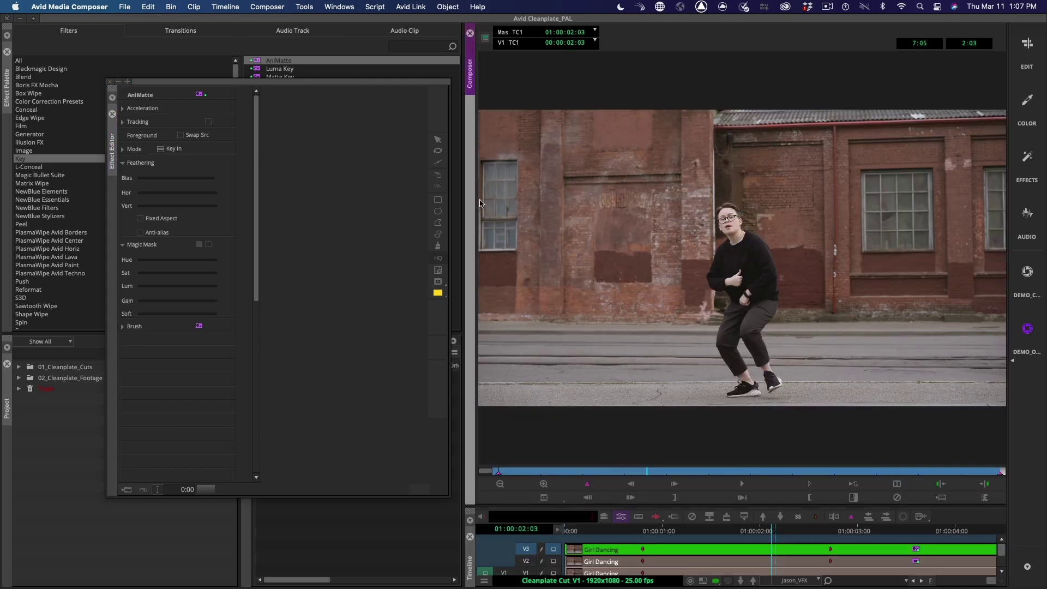
left_click(438, 224)
left_click(724, 200)
left_click(713, 217)
left_click(719, 248)
mouse_move(709, 262)
left_mouse_down()
mouse_move(700, 285)
mouse_move(721, 314)
mouse_move(711, 351)
mouse_move(729, 386)
mouse_move(721, 393)
mouse_move(764, 398)
mouse_move(785, 381)
mouse_move(765, 338)
mouse_move(783, 312)
mouse_move(781, 285)
mouse_move(772, 251)
mouse_move(719, 201)
left_mouse_up()
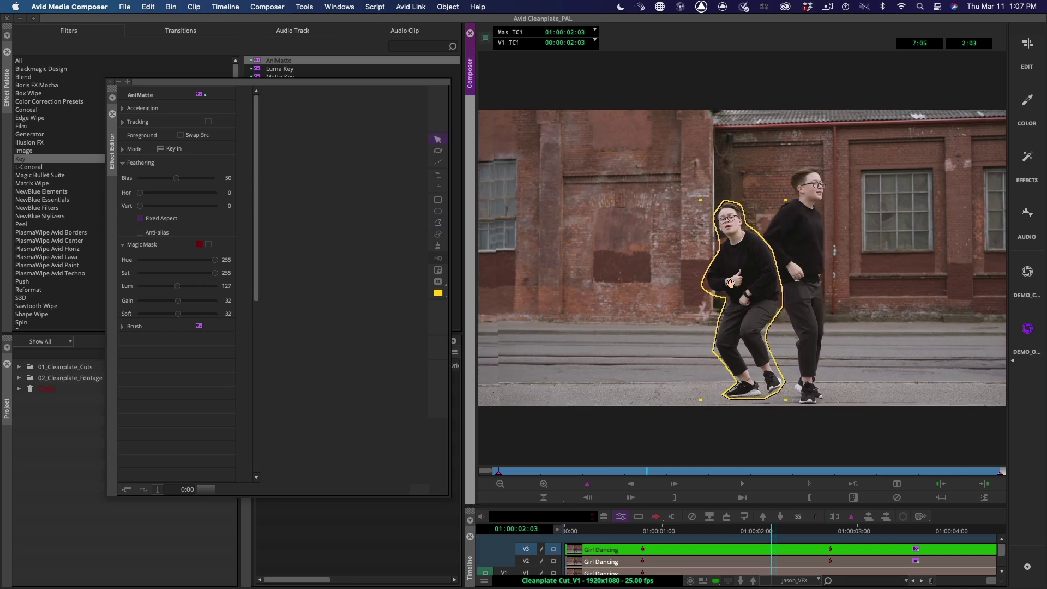
Step: Reshape the mask's points along the crouching dancer's head and back edge to follow the outline and wall corner
key("super+l")
left_click(438, 163)
left_click(715, 224)
left_click_drag(694, 257, 709, 217)
left_click_drag(702, 159, 696, 152)
Step: Switch the AniMatte mode to Key Out and add slight horizontal and vertical feathering to the mask
left_click(161, 150)
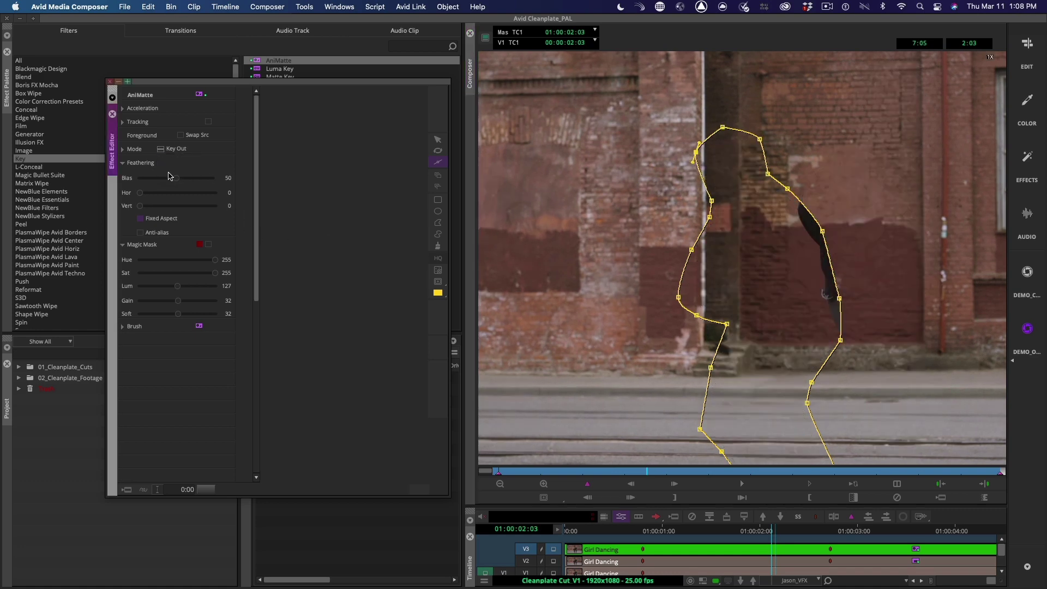
left_click_drag(142, 197, 146, 197)
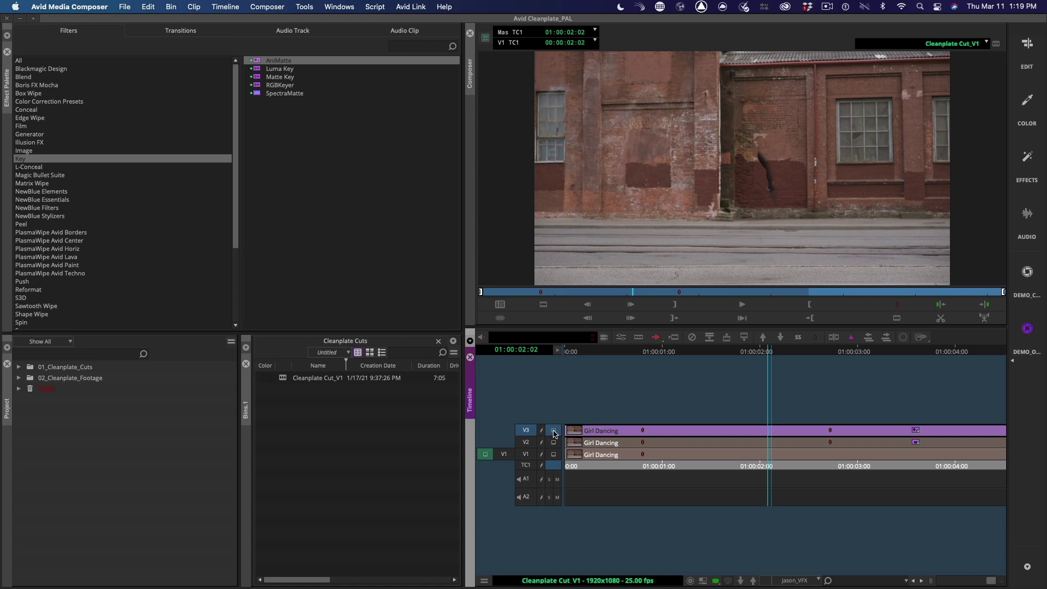
Step: Solo the V3 and V2 tracks to examine each masked layer, and restore the full composite view
left_click(554, 431)
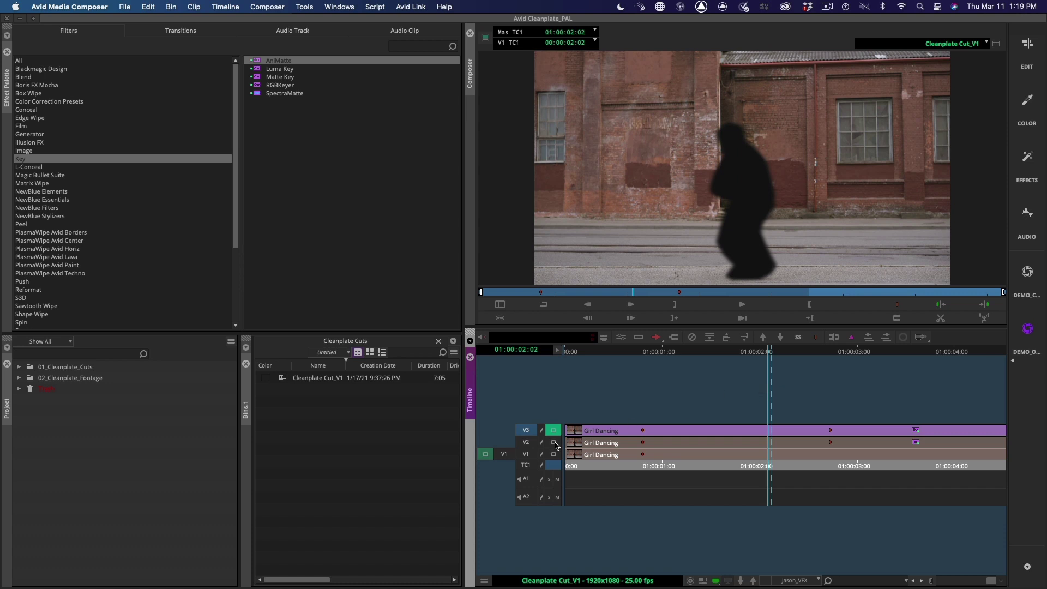
left_click(554, 442, "super")
left_click(553, 430)
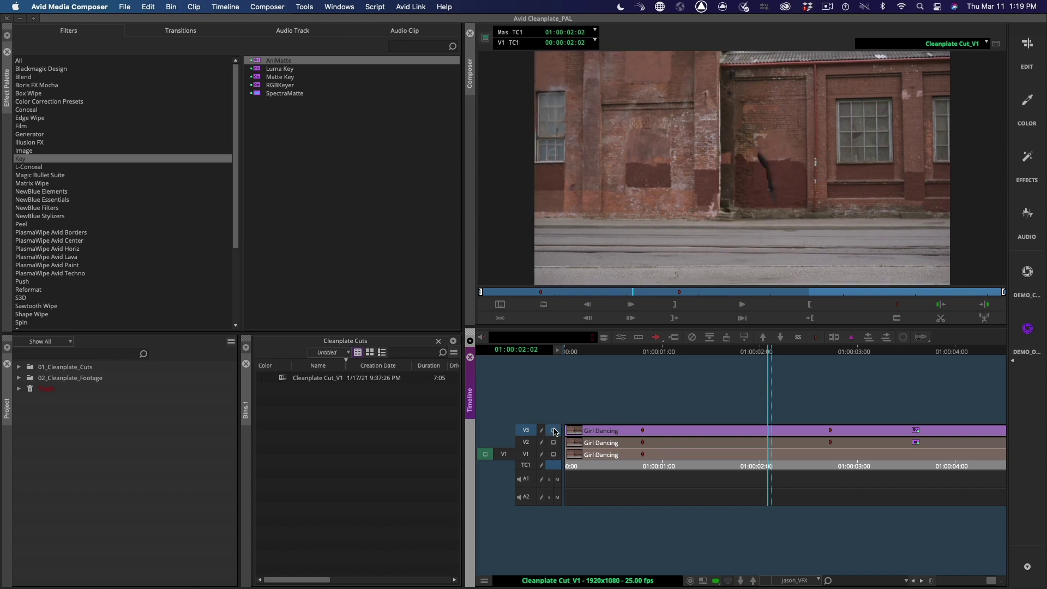
Step: Collapse the V3 and V2 Girl Dancing clips into one nested clip and make V2 the active track
left_click(762, 468)
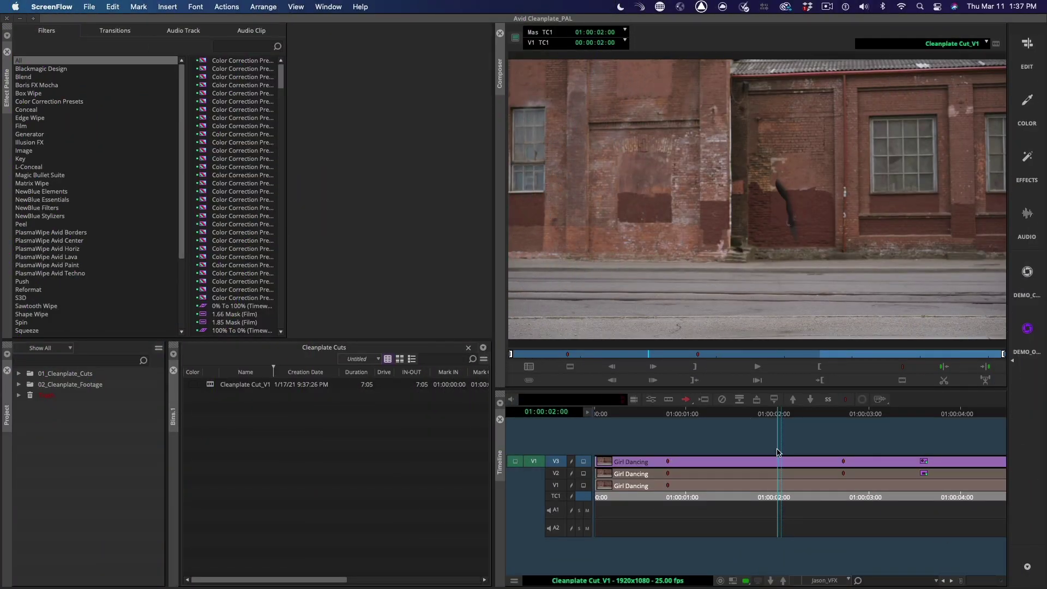
left_click(779, 461)
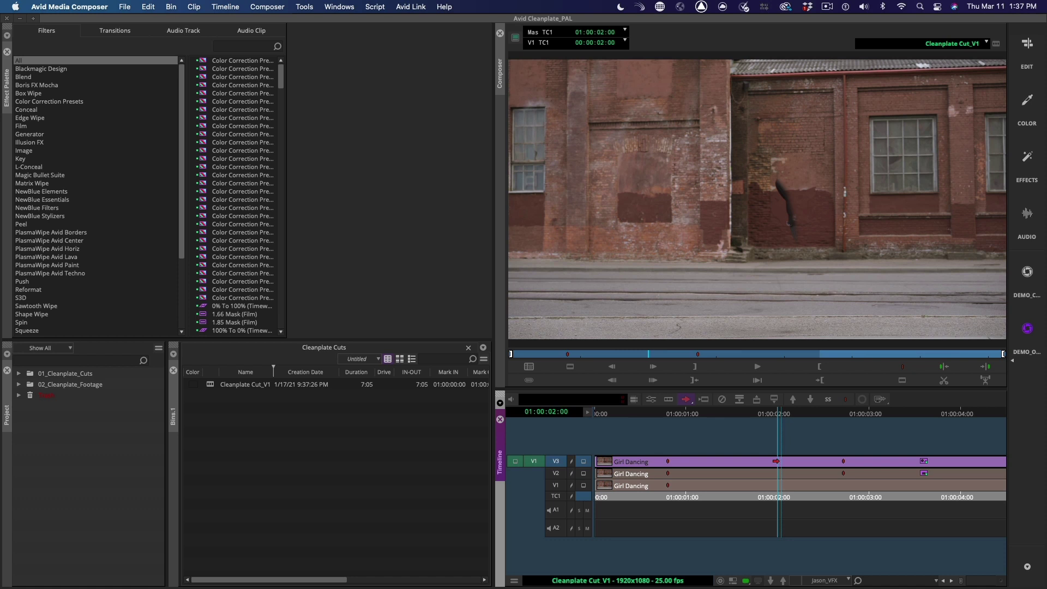
left_click(787, 472, "shift")
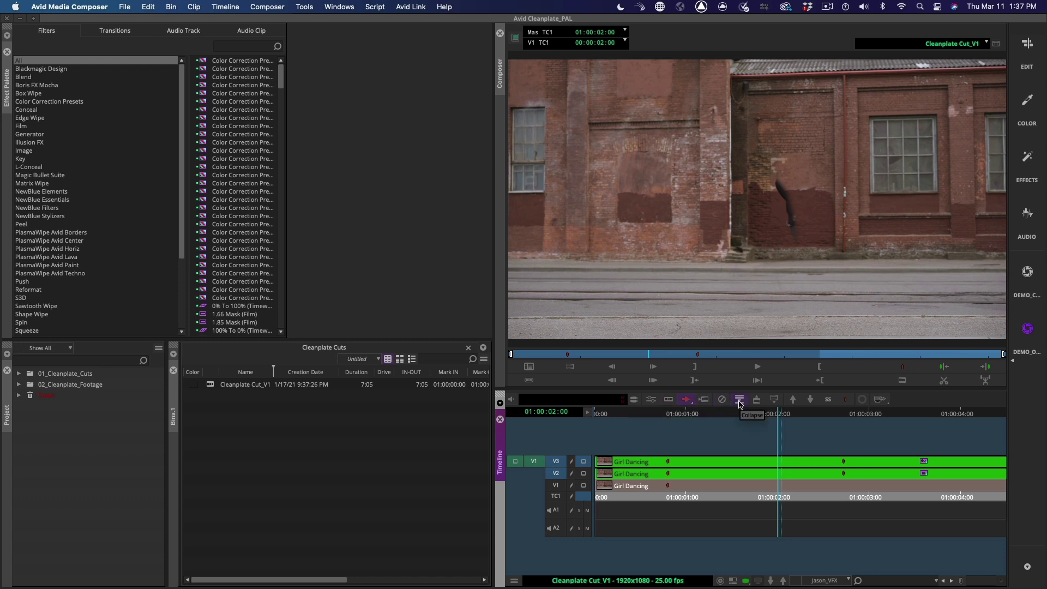
left_click(739, 403)
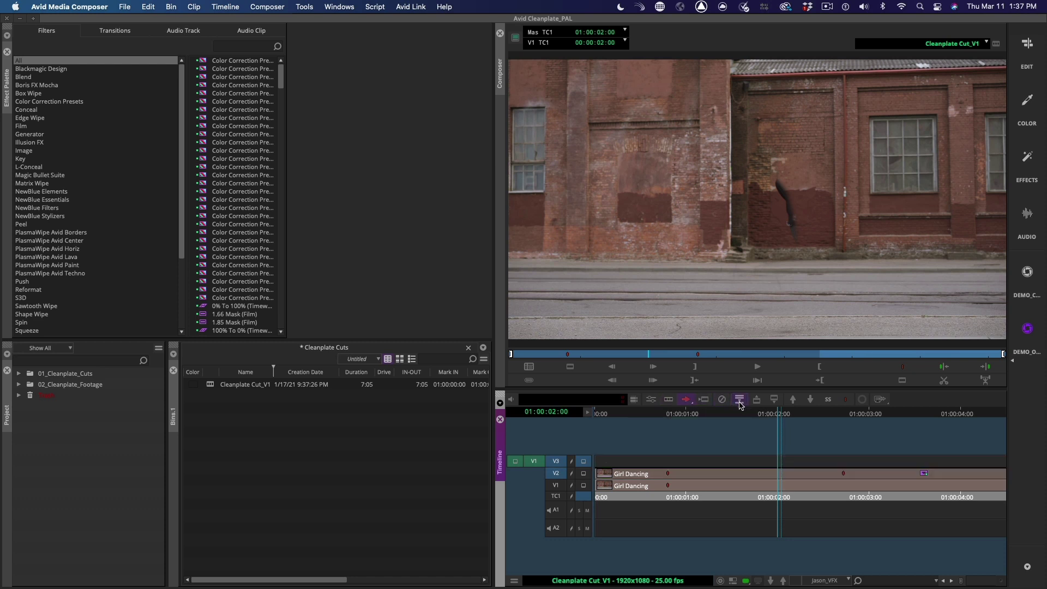
left_click(616, 478)
left_click(583, 462)
left_click(584, 474)
left_click(556, 462)
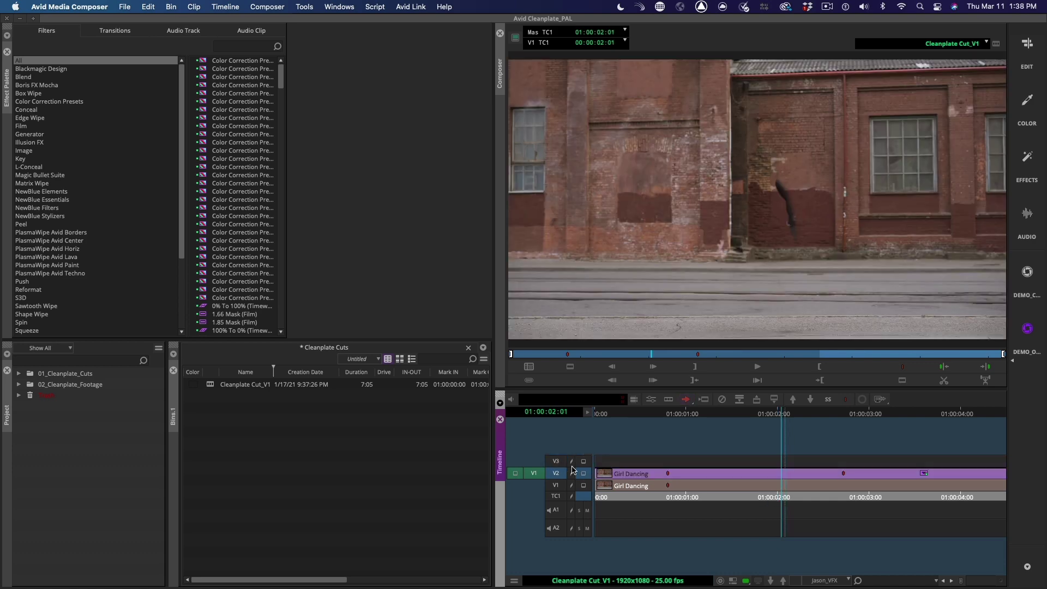
Step: Apply the Paint Effect to the collapsed V2 clip, choose a brush in Clone mode, and set horizontal and vertical feathering to 3
left_click(56, 151)
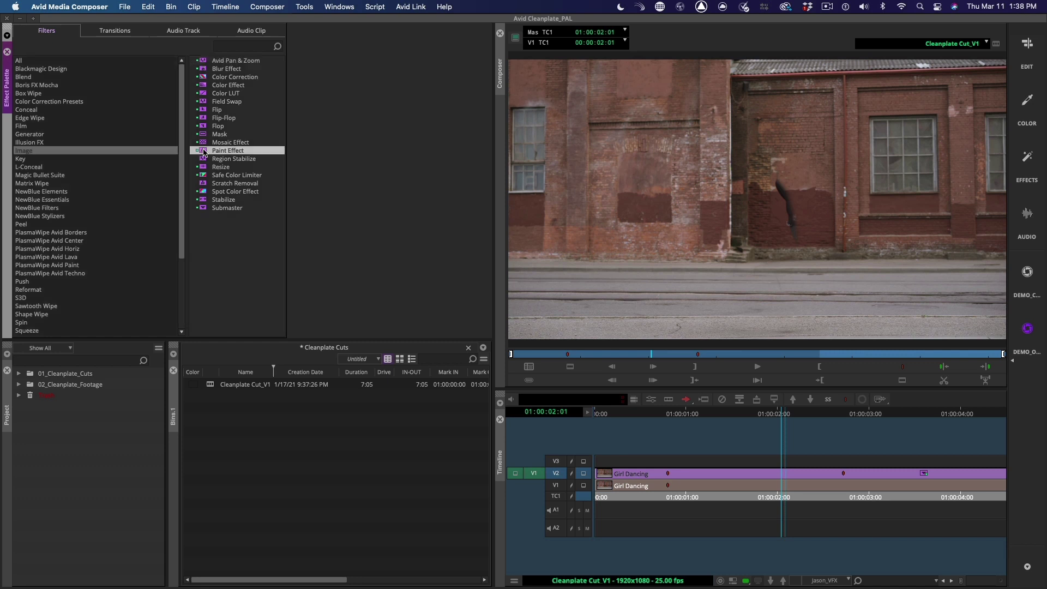
mouse_move(204, 153)
left_mouse_down()
mouse_move(739, 488)
mouse_move(760, 474)
mouse_move(684, 470)
left_mouse_up()
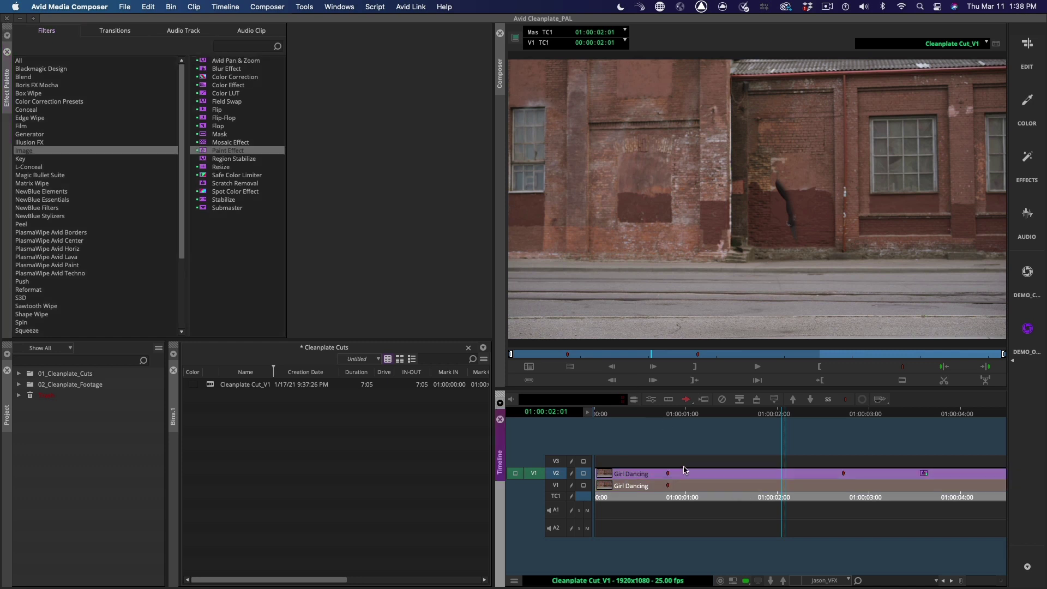
left_click(650, 399)
left_click(198, 133)
left_click(207, 178)
left_click(451, 242)
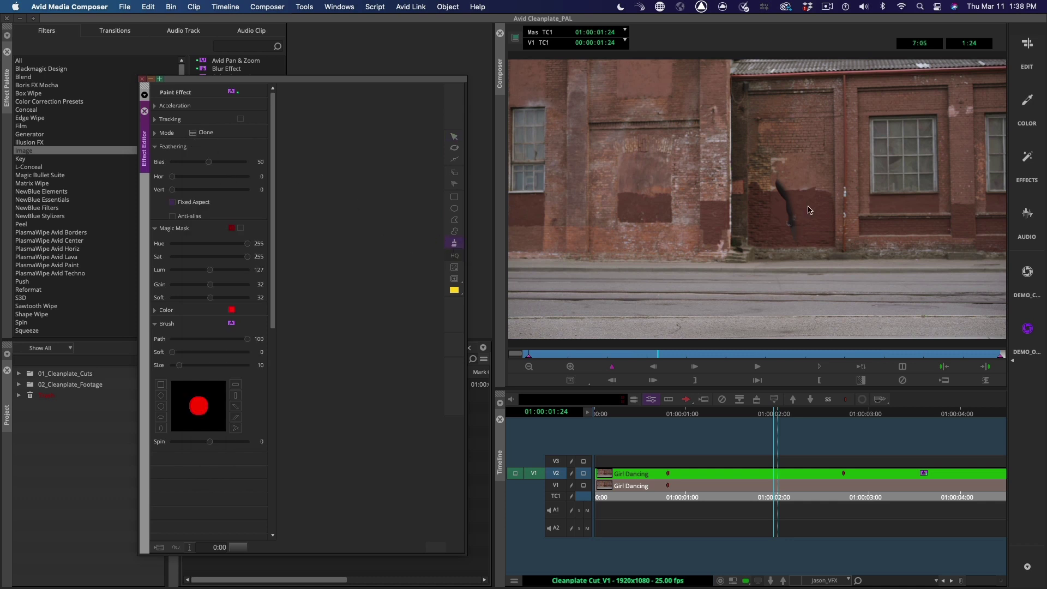
left_click_drag(172, 189, 184, 191)
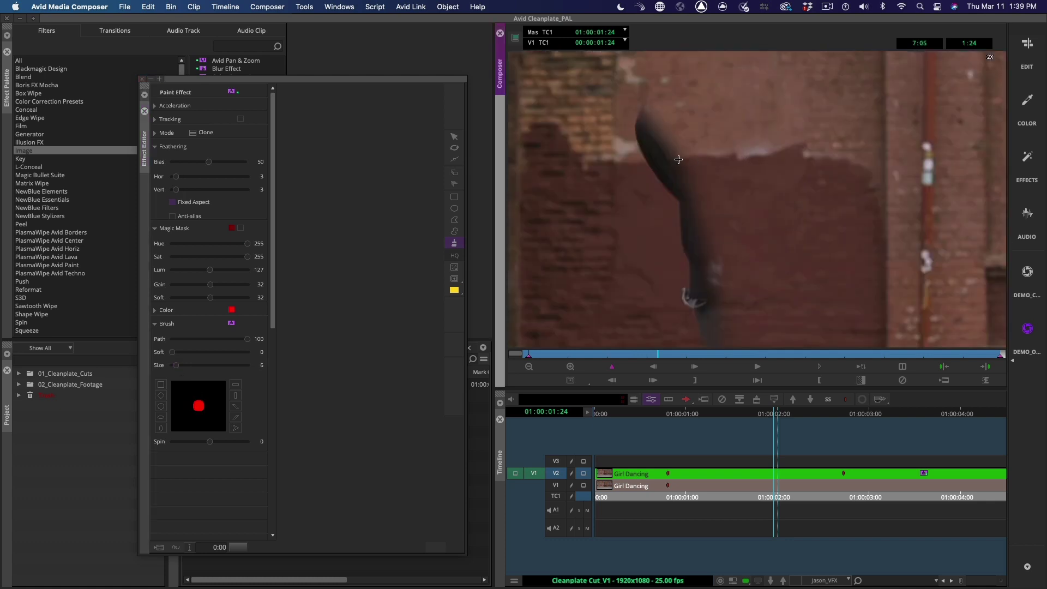
Step: Clone clean wall texture over the leftover dark arm and hand on the recessed wall, and inspect the painted area
mouse_move(672, 159)
left_mouse_down()
mouse_move(645, 159)
mouse_move(662, 109)
left_mouse_up()
mouse_move(675, 199)
left_mouse_down()
mouse_move(666, 182)
mouse_move(700, 215)
mouse_move(700, 275)
left_mouse_up()
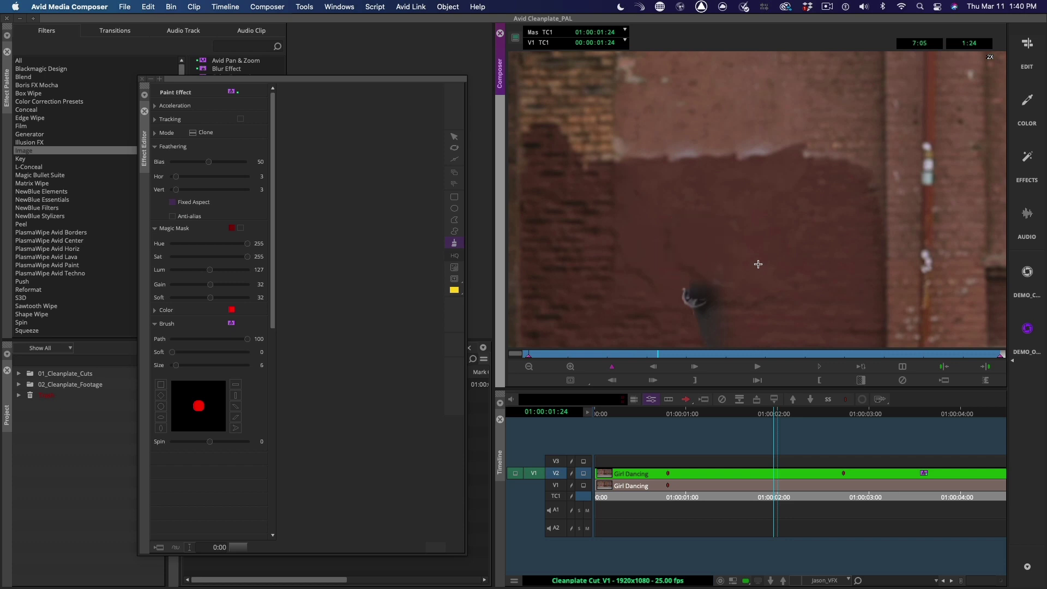
left_click_drag(759, 261, 709, 167)
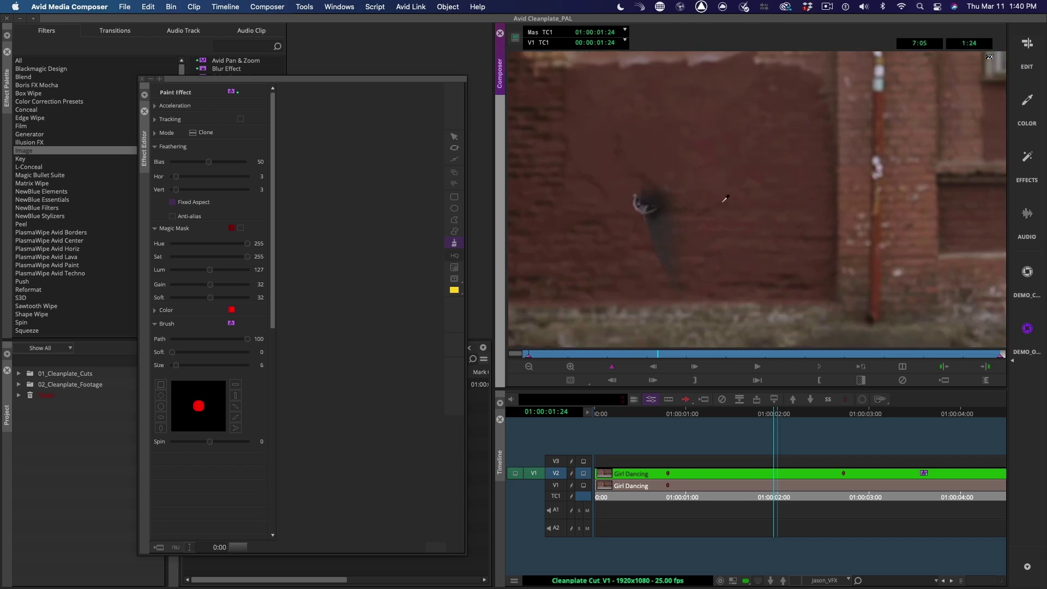
left_click_drag(654, 203, 636, 206)
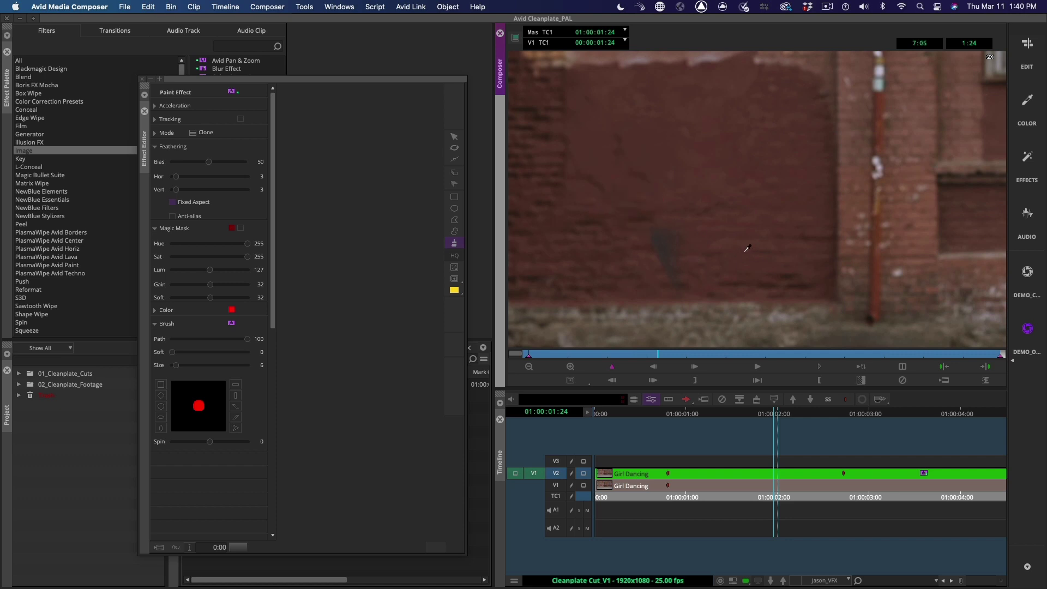
left_click_drag(659, 250, 675, 278)
left_click(693, 232, "ctrl+super")
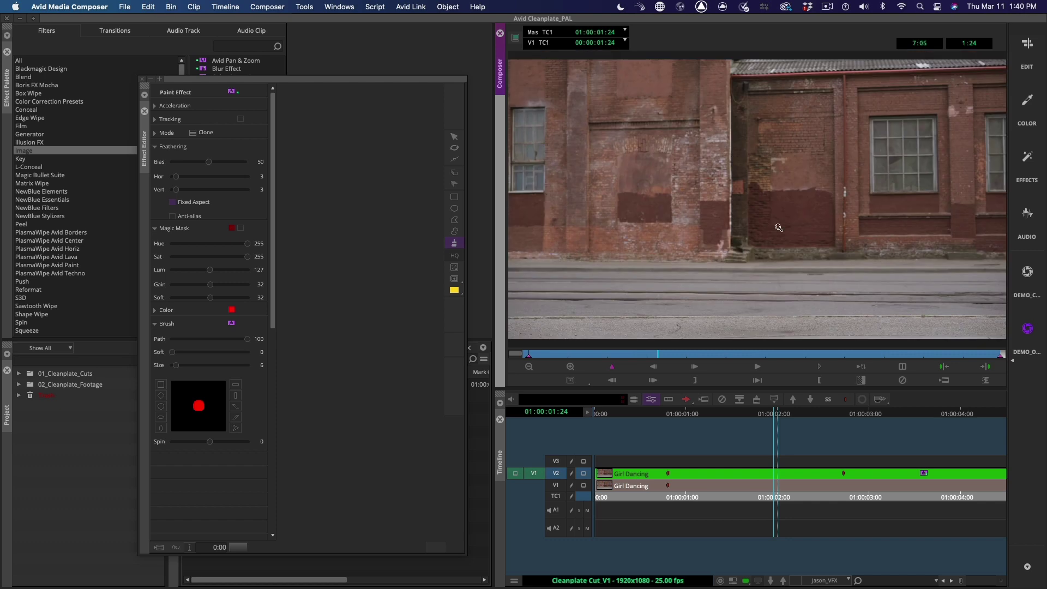
left_click(759, 214, "ctrl+super")
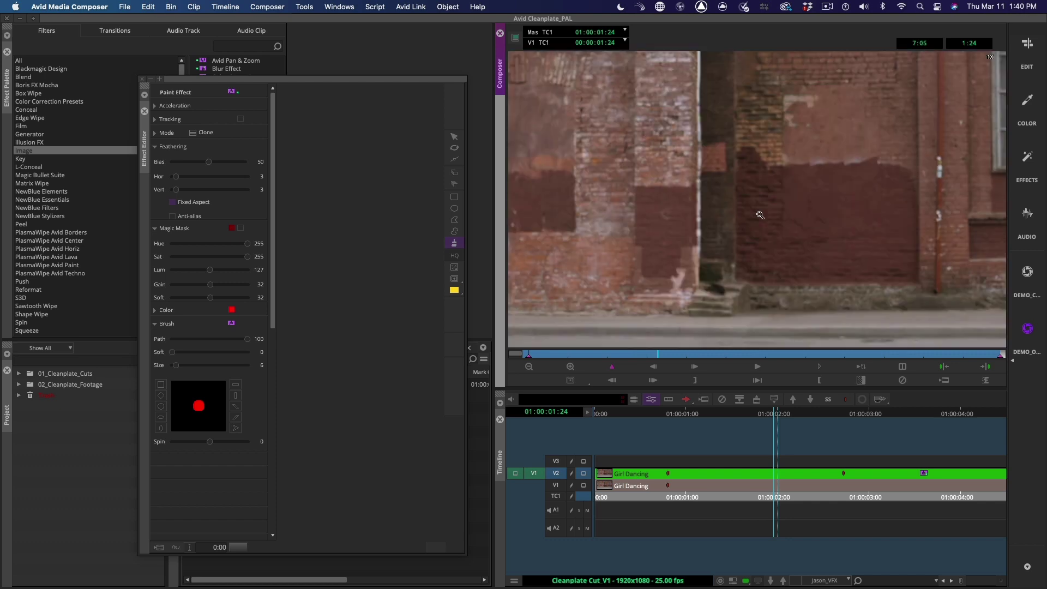
left_click(838, 213, "ctrl+super")
left_click(835, 216, "ctrl+shift+super")
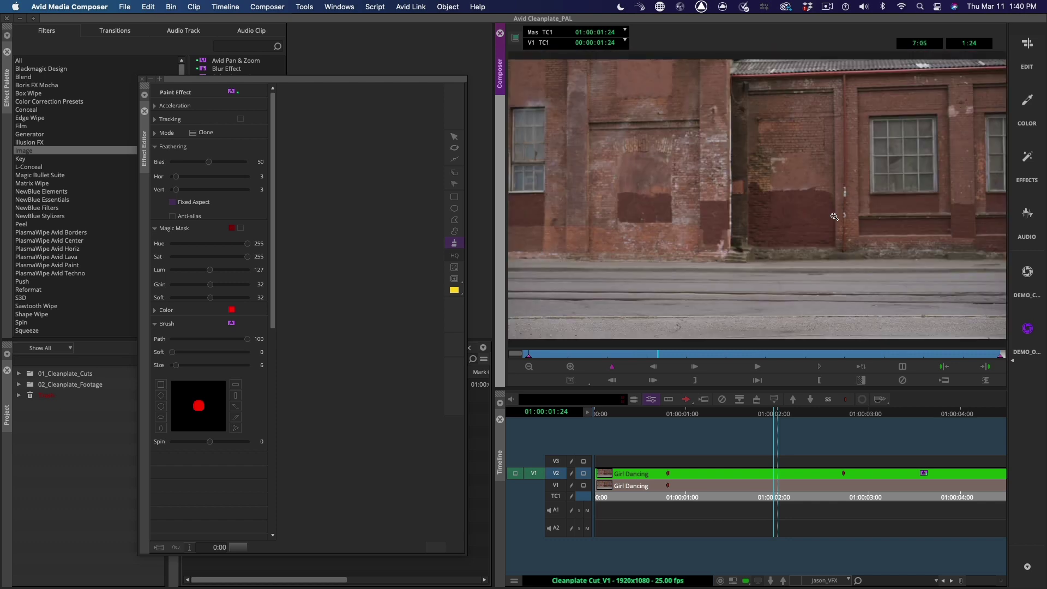
left_click(777, 497)
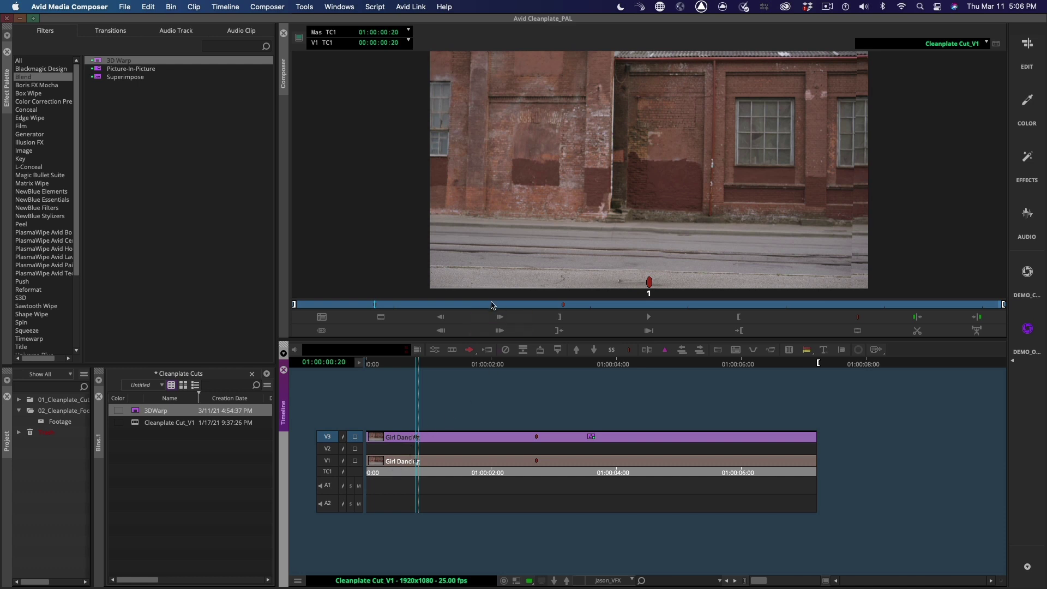
Step: Apply the 3D Warp effect to the V3 clip and open its parameters and keyframes at 01:00:00:20
left_click_drag(471, 306, 880, 304)
left_click_drag(948, 352, 690, 338)
left_click(461, 307)
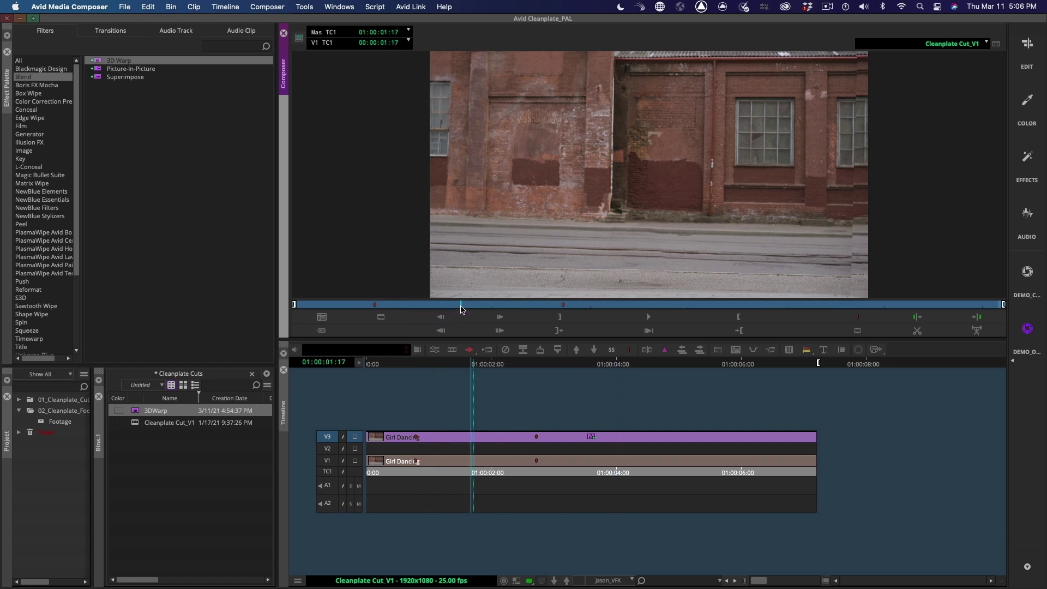
left_click(99, 63)
left_click_drag(100, 66, 449, 442)
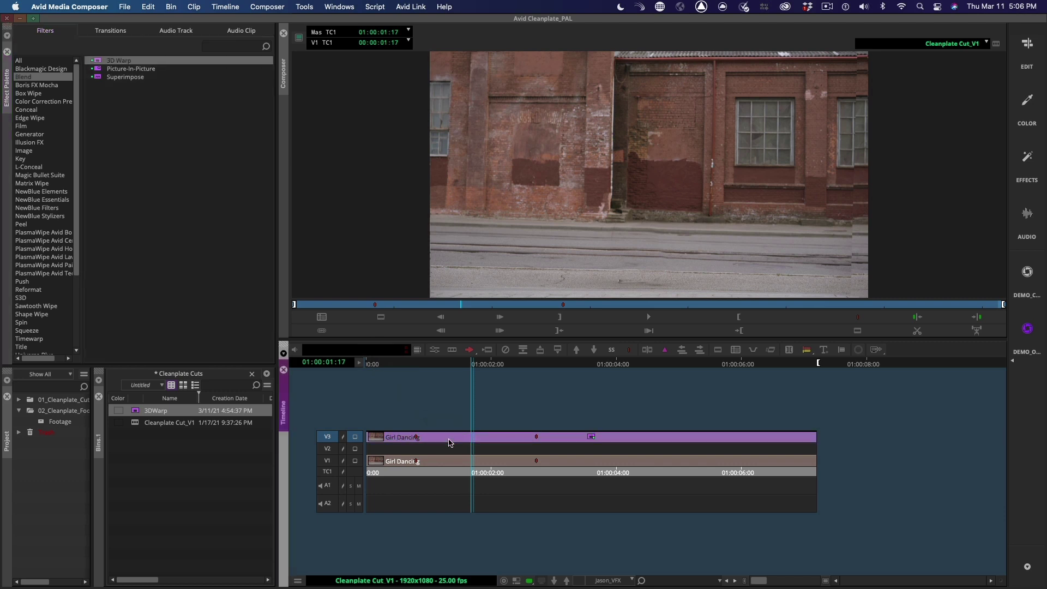
left_click(375, 304)
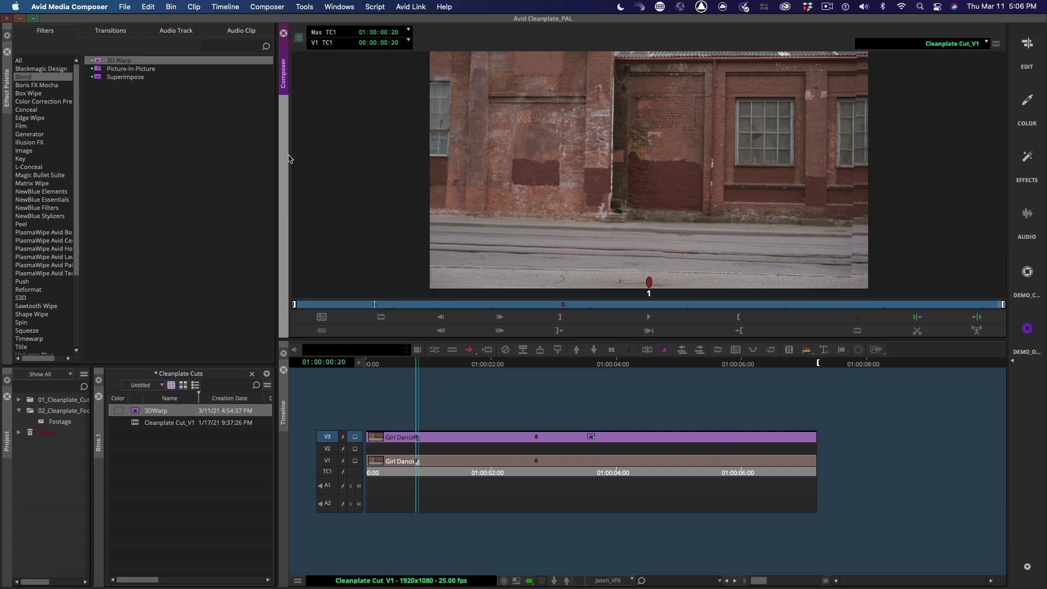
left_click(435, 351)
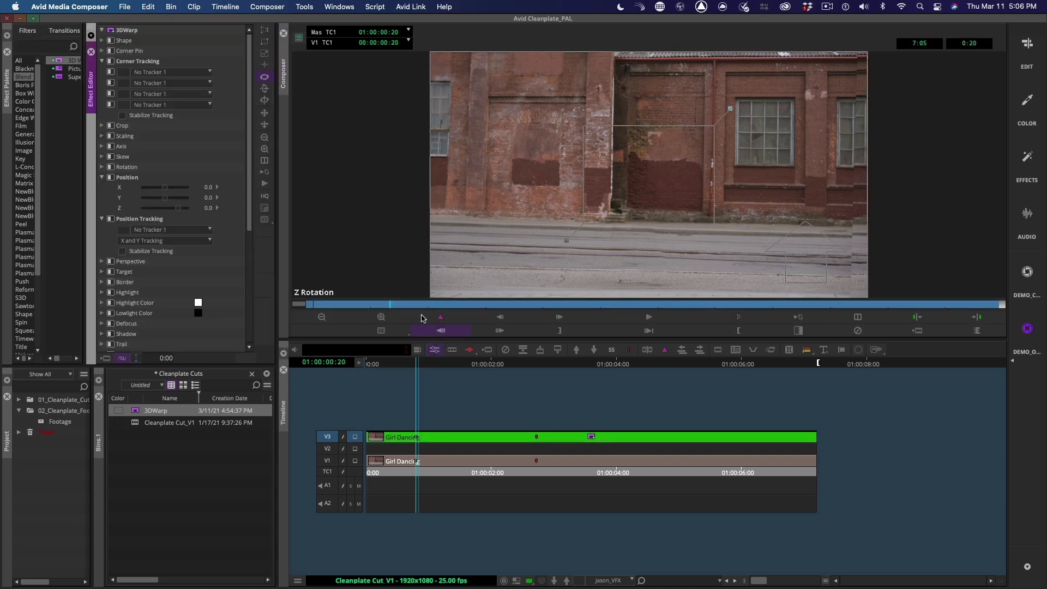
left_click_drag(277, 207, 446, 237)
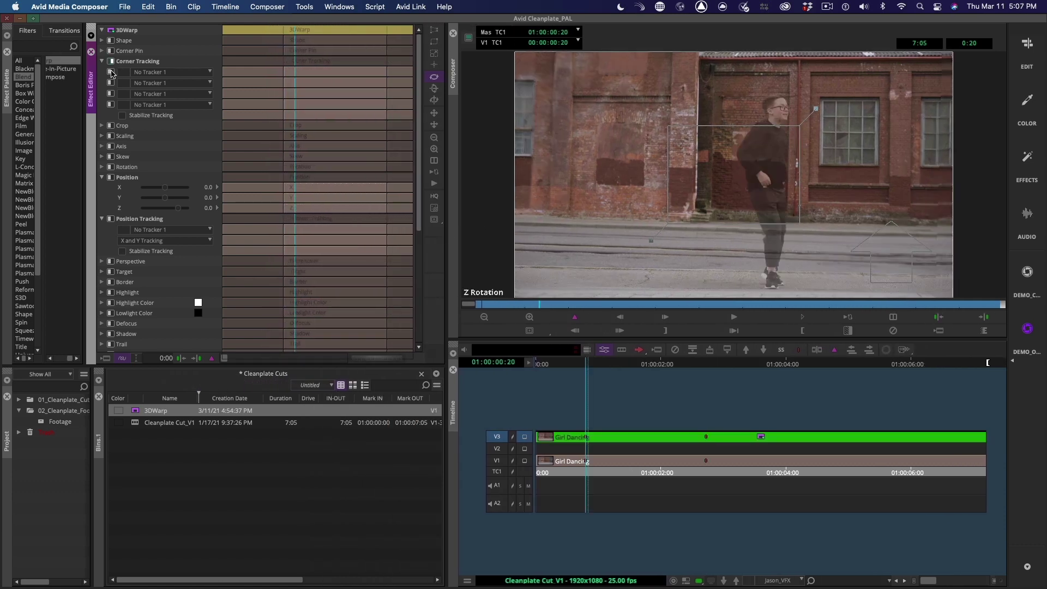
Step: Track Point A on the brick ledge beside the recessed doorway and Point B at the leftmost window for corner tracking
left_click(110, 72)
left_click_drag(707, 155, 672, 93)
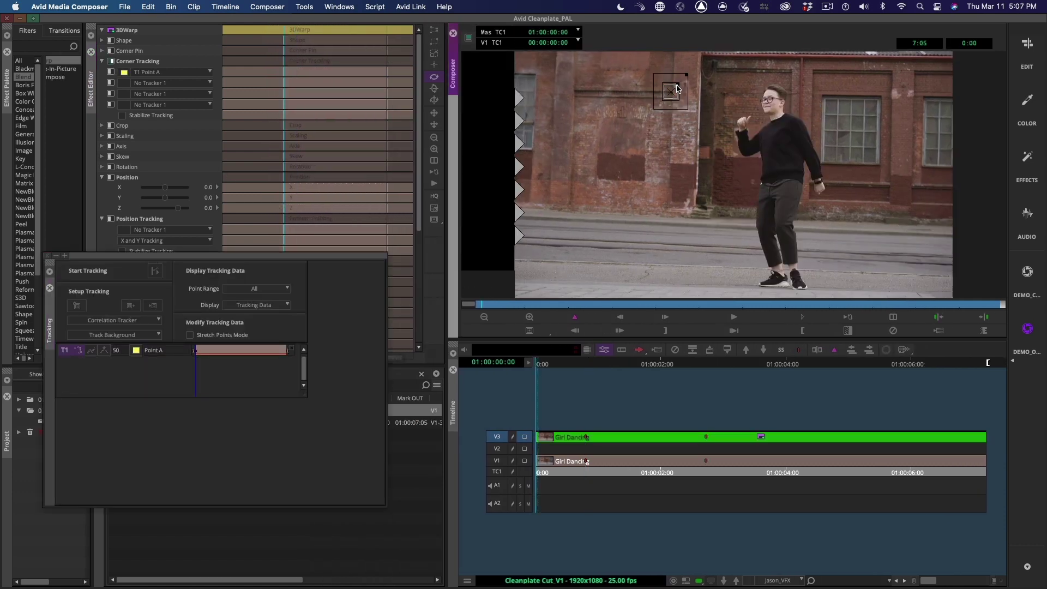
left_click(155, 272)
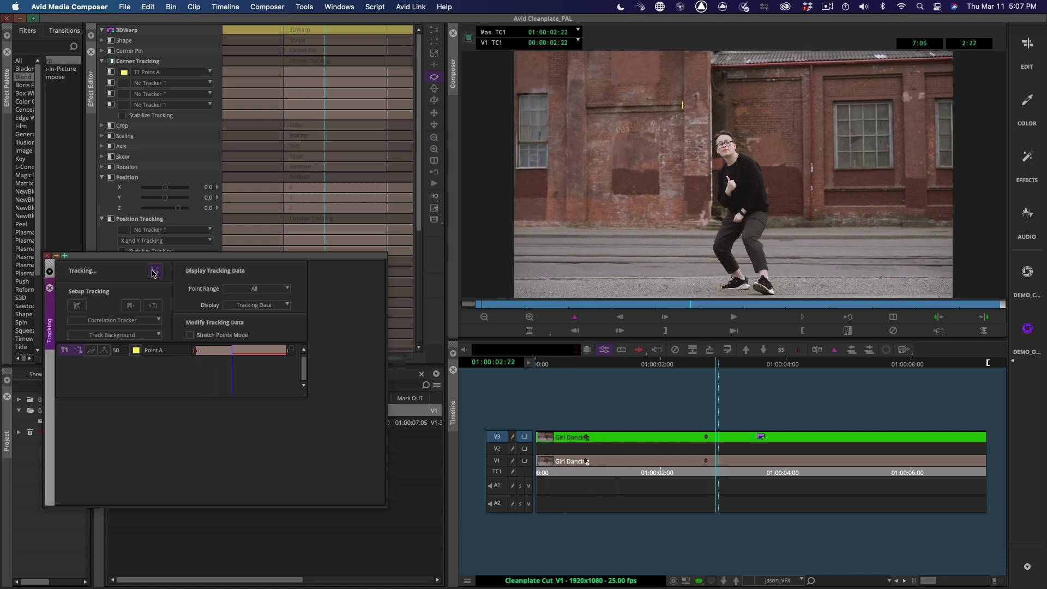
left_click(482, 303)
left_click(77, 305)
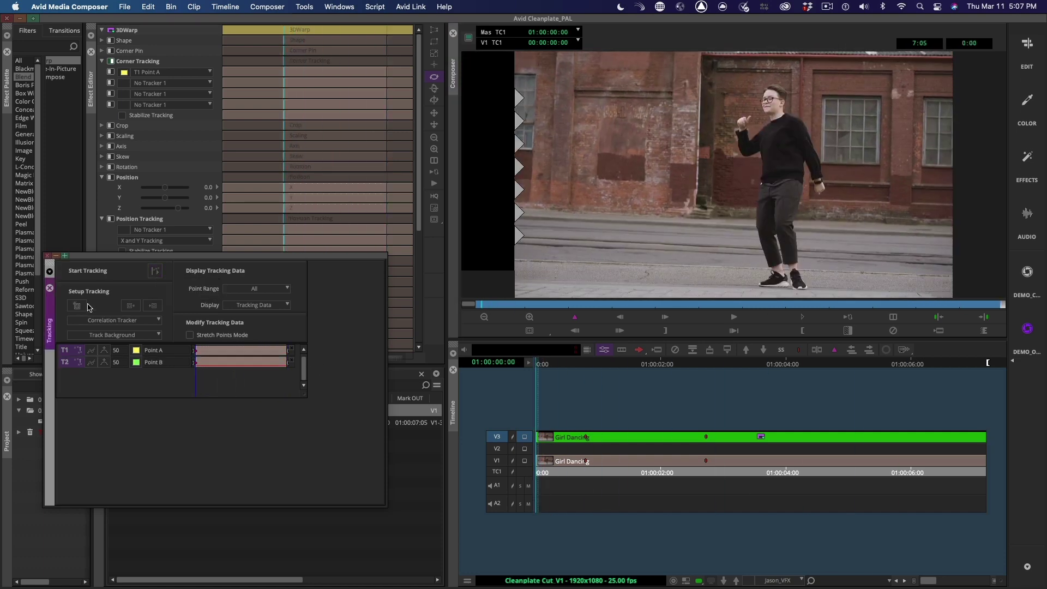
left_click_drag(722, 150, 538, 148)
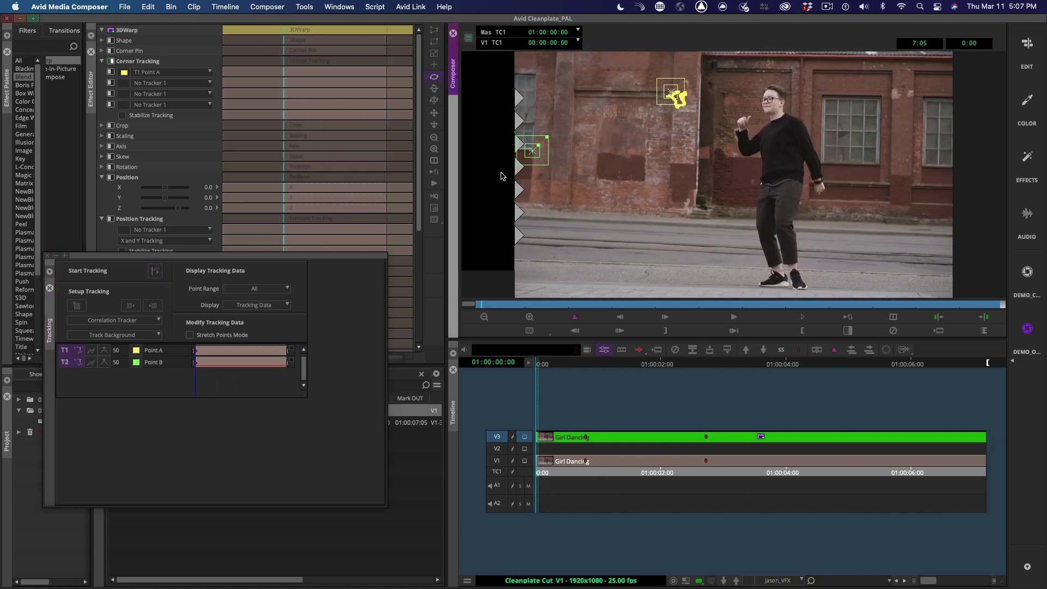
left_click(154, 272)
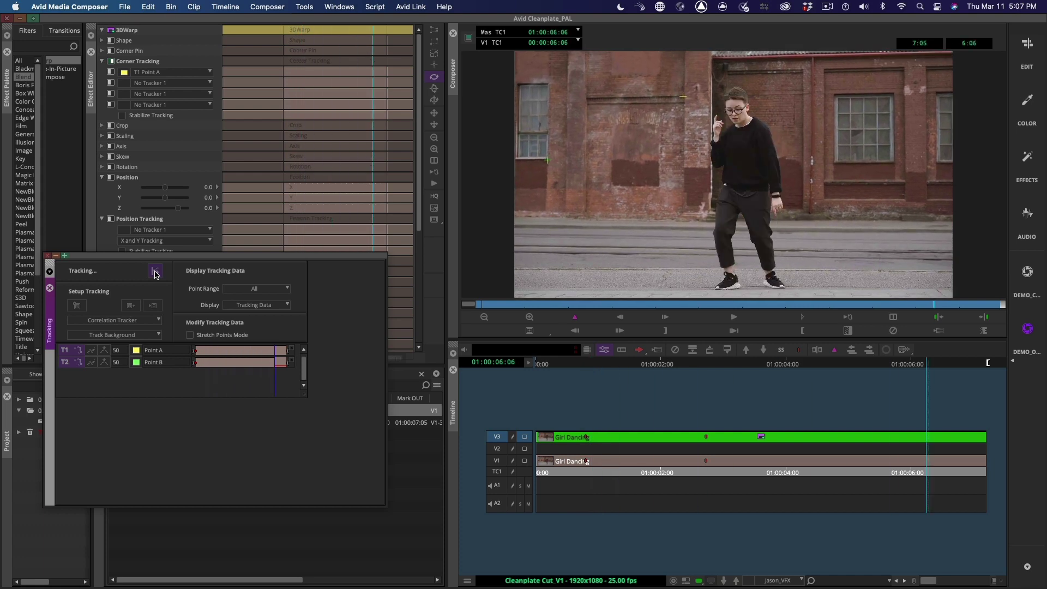
Step: Add and track Point C at the window right of the doorway and Point D on the wall below that window
left_click(482, 303)
left_click(77, 306)
left_click_drag(751, 156, 840, 78)
left_click(155, 271)
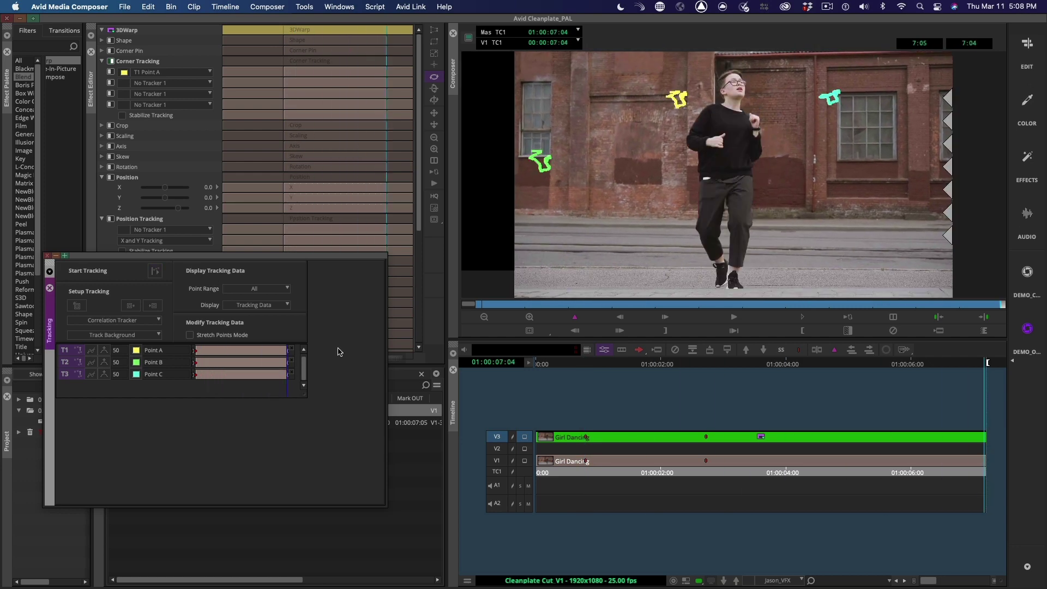
left_click(480, 305)
left_click(77, 306)
left_click_drag(789, 159, 894, 193)
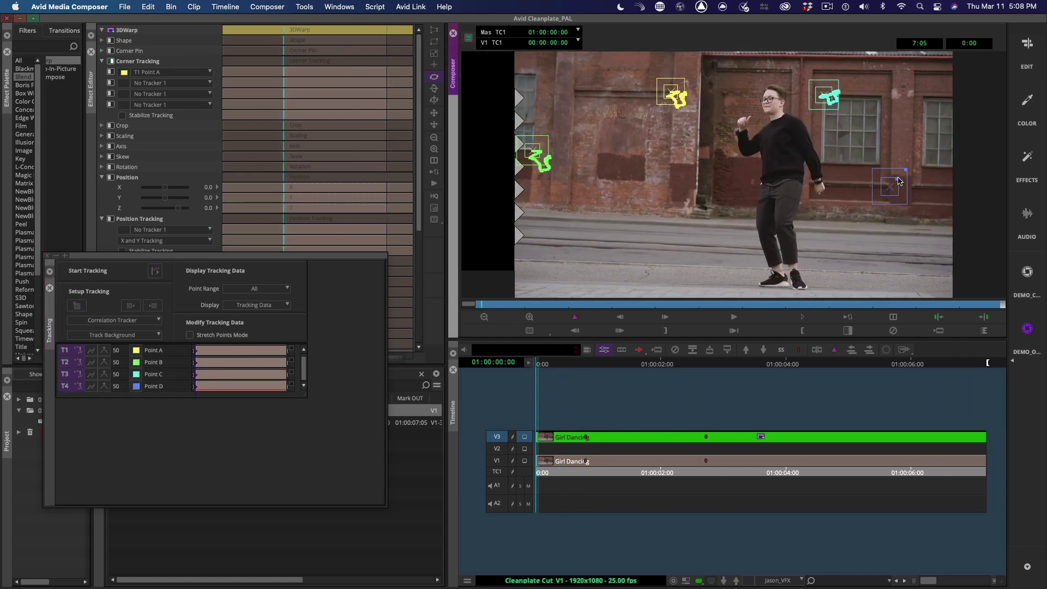
left_click(154, 272)
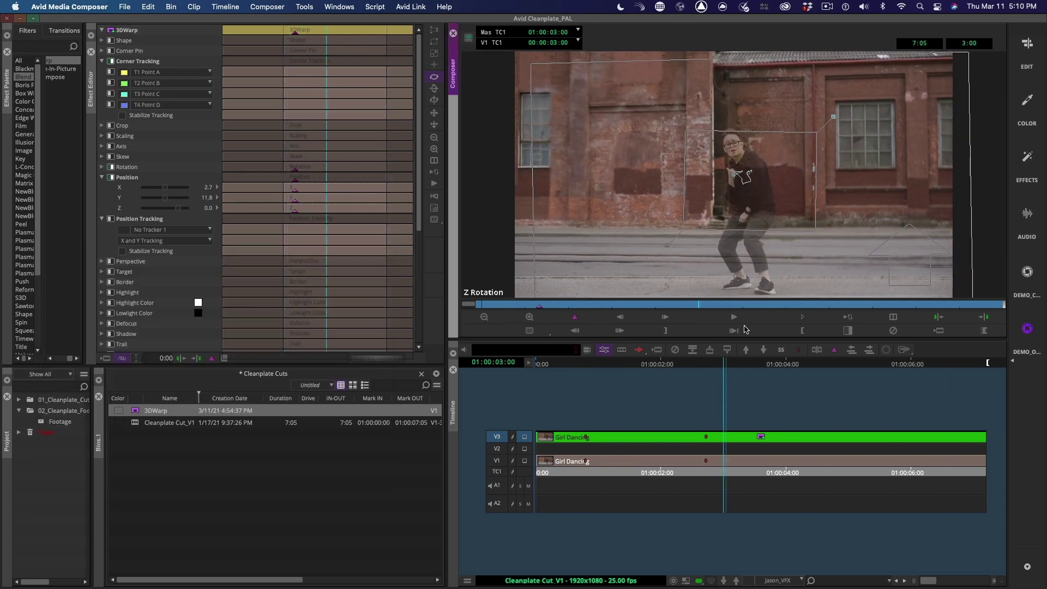
Step: Check the tracked overlay's alignment across the sequence and delete the saved 3DWarp effect from the Cleanplate Cuts bin
left_click_drag(745, 330, 539, 287)
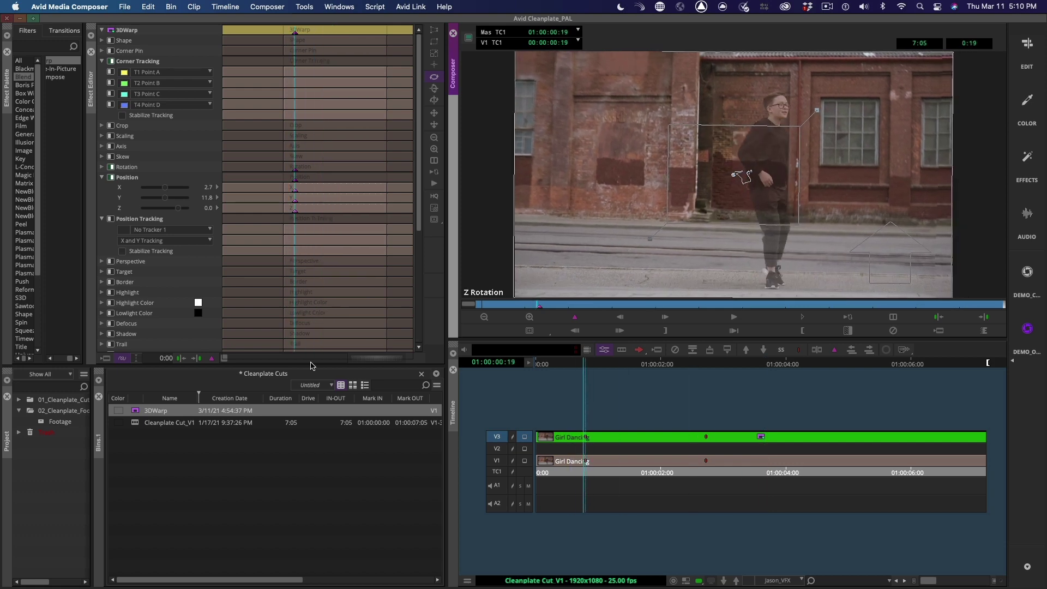
left_click(136, 412)
key("Delete")
key("Return")
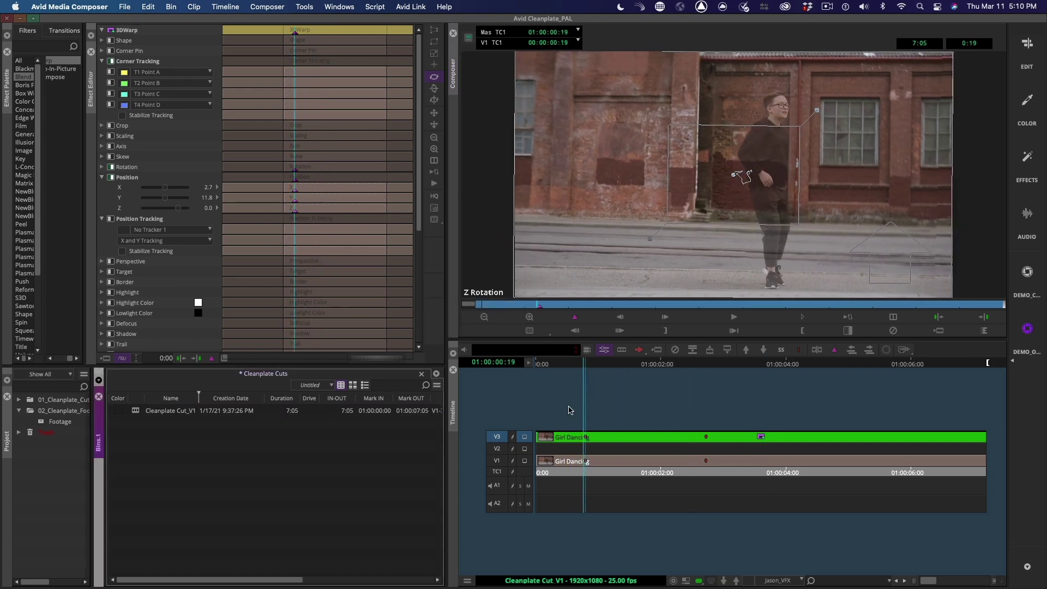
Step: Reopen the V3 clip's 3D Warp settings at 01:00:00:20 and set the Foreground opacity to 100
left_click(91, 52)
left_click(604, 350)
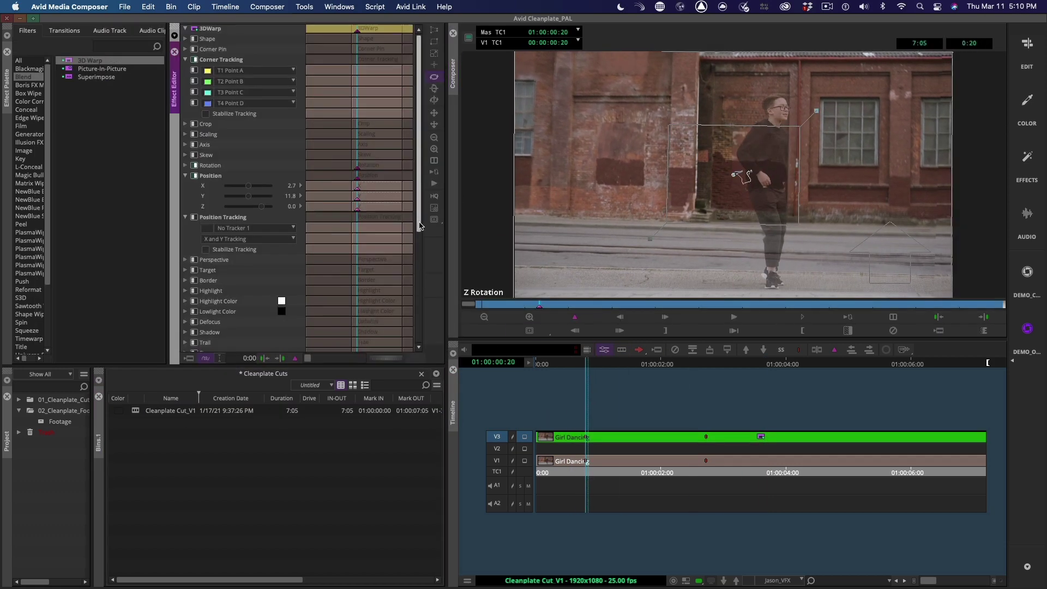
left_click_drag(627, 309, 539, 306)
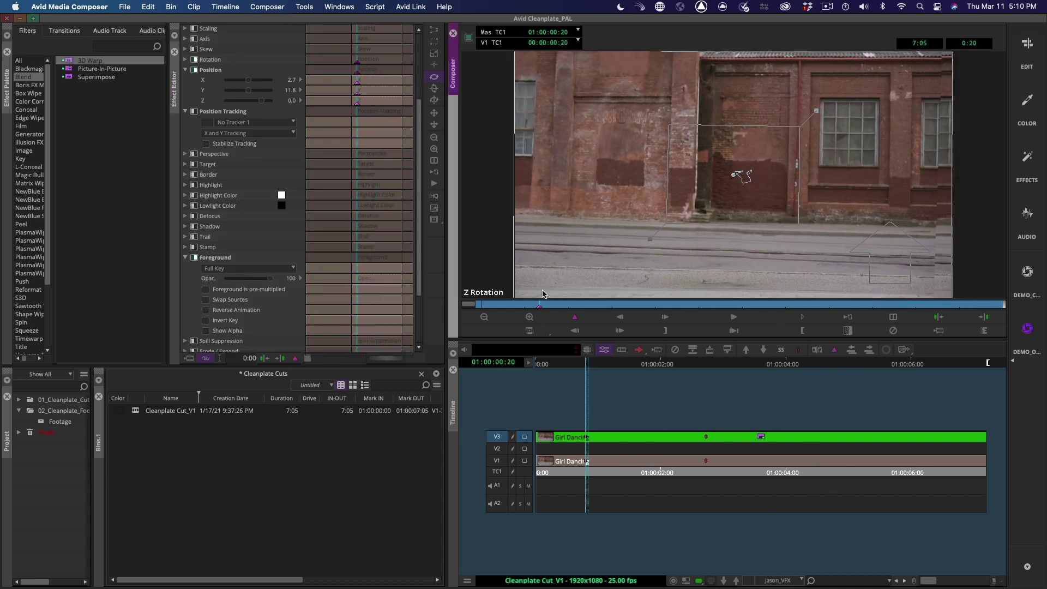
Step: Apply the AniMatte effect to the V3 clip and draw a closed mask around the recessed doorway and the street before it
left_click(624, 472)
left_click(45, 156)
left_click_drag(143, 62, 598, 437)
left_click(604, 349)
left_click(434, 161)
mouse_move(735, 63)
left_mouse_down()
mouse_move(647, 77)
mouse_move(631, 126)
mouse_move(638, 280)
mouse_move(658, 296)
mouse_move(807, 295)
mouse_move(819, 125)
left_mouse_up()
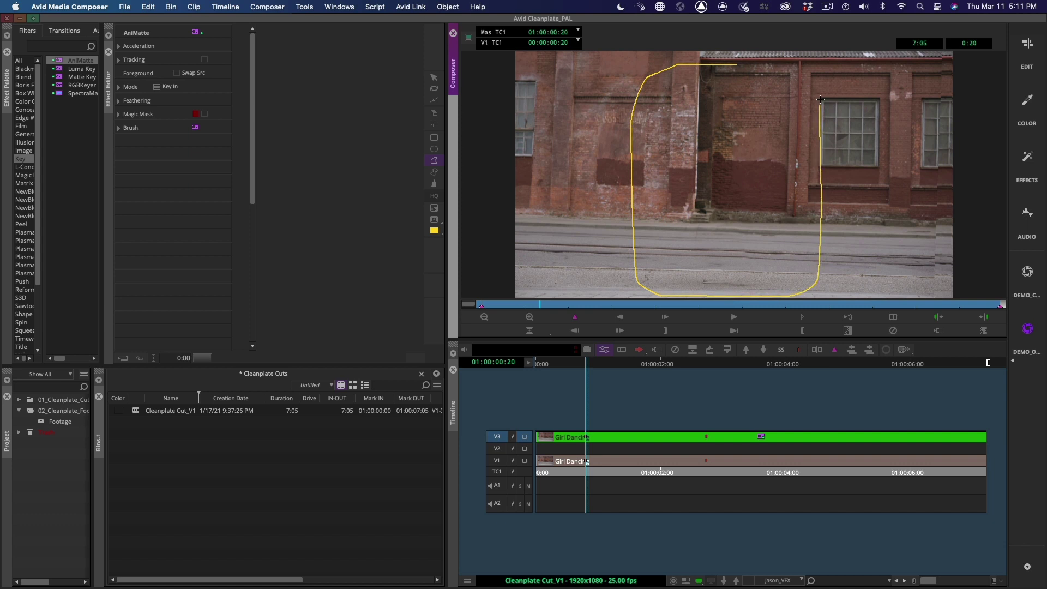
left_click_drag(774, 69, 738, 64)
Step: Check the V3 layer against the background and adjust the mask's upper and side points near the end of the sequence
left_click(526, 439)
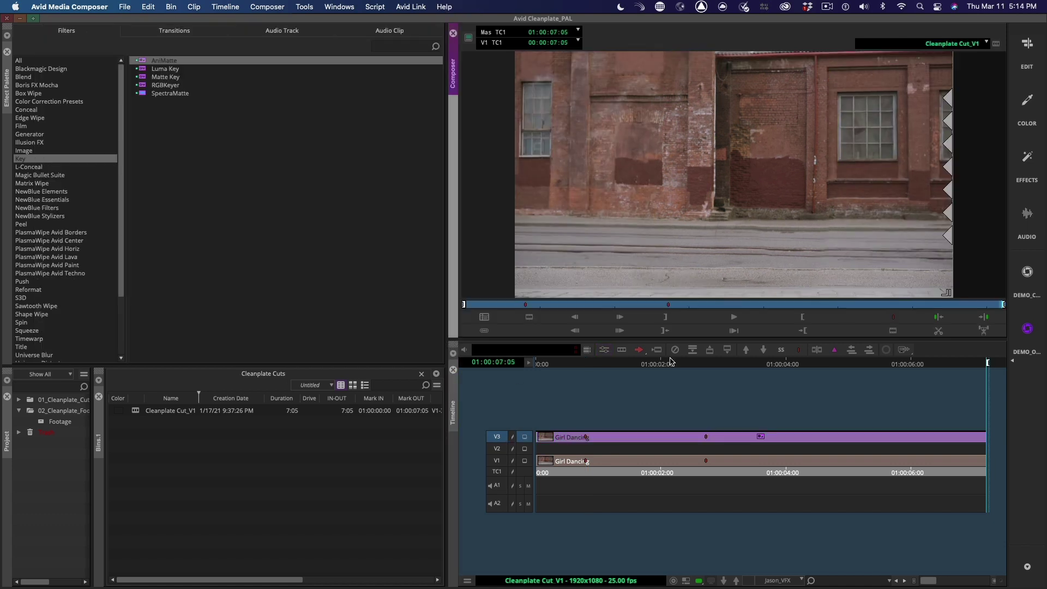
left_click(1002, 305)
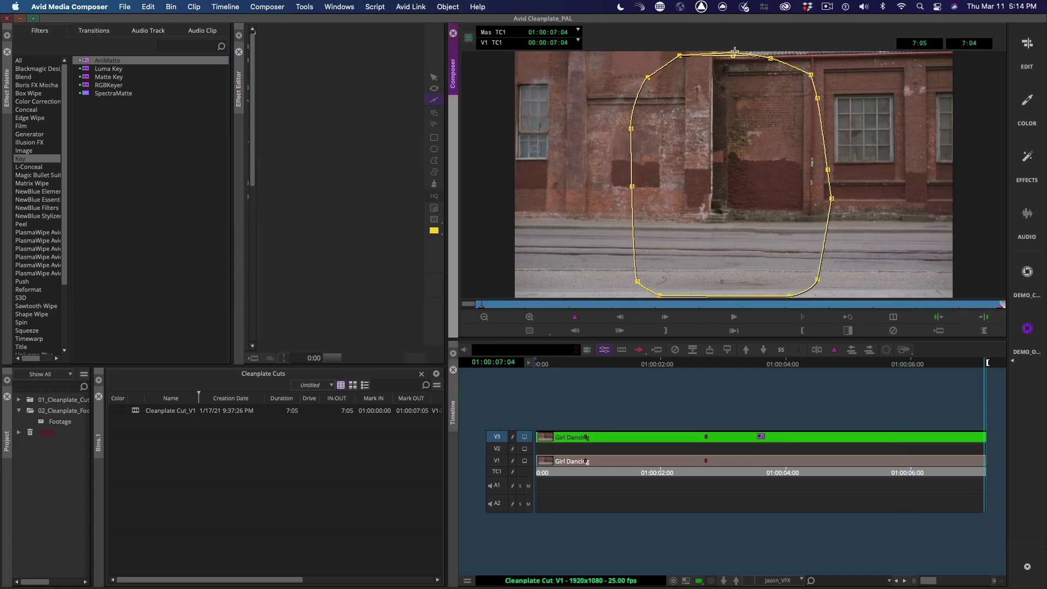
key("Home")
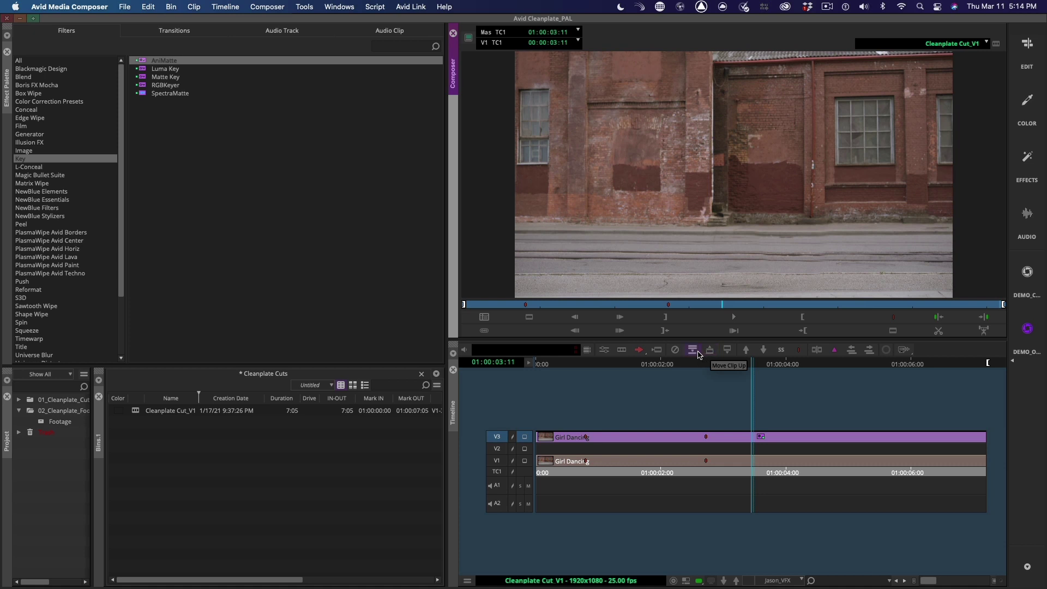
Step: Render the V3 clip's effect to the iMac_10GB drive using Application processing and play the result
left_click(657, 351)
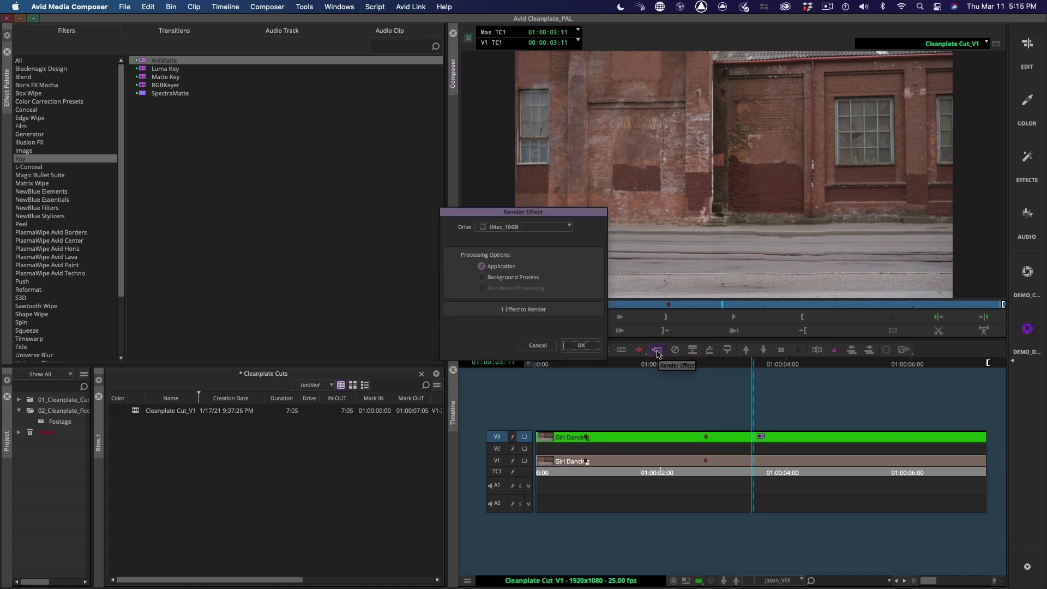
left_click(580, 347)
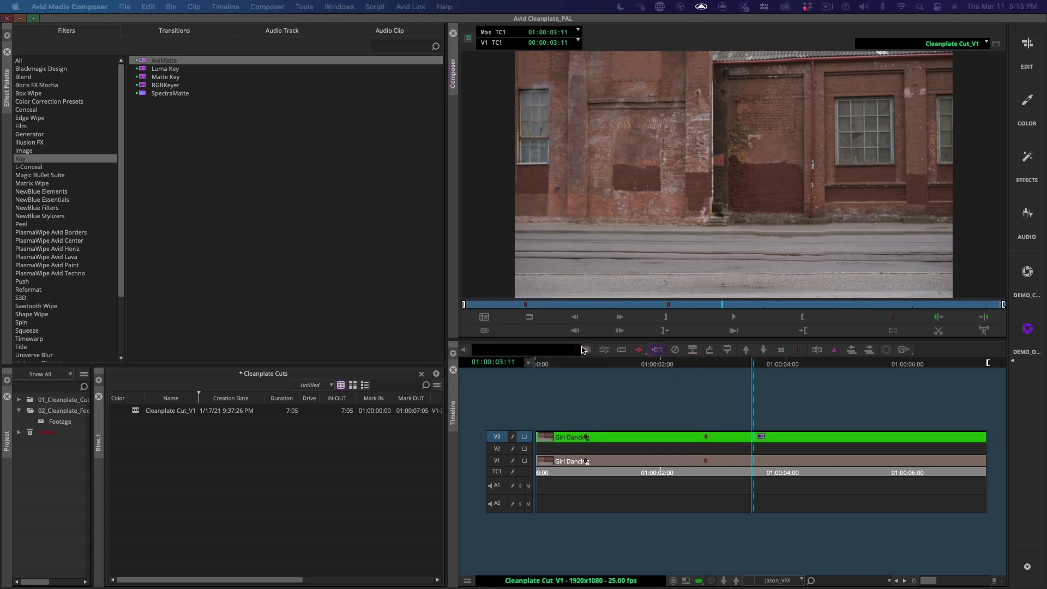
left_click(733, 317)
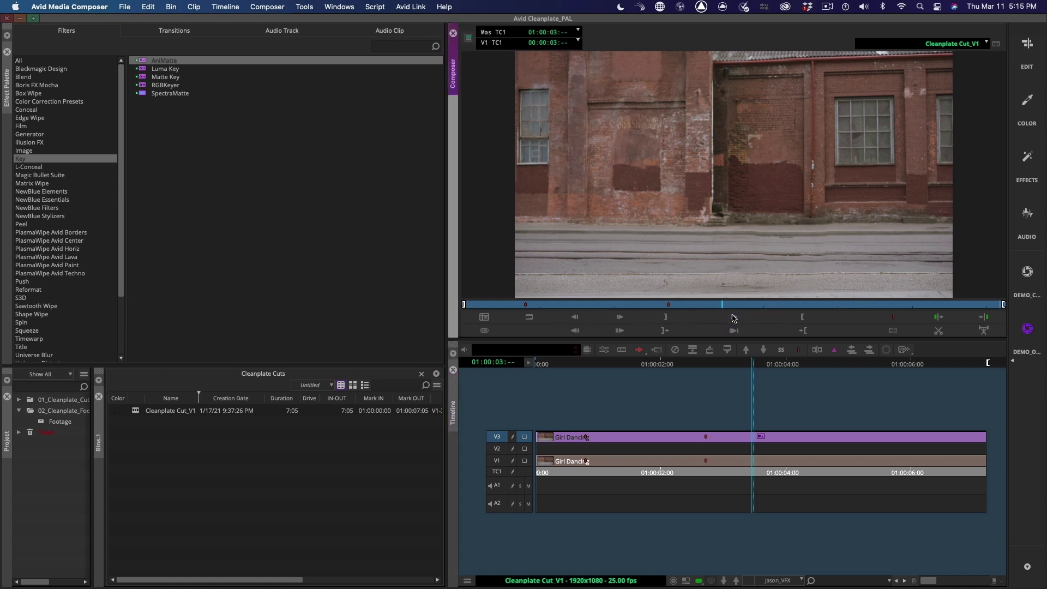